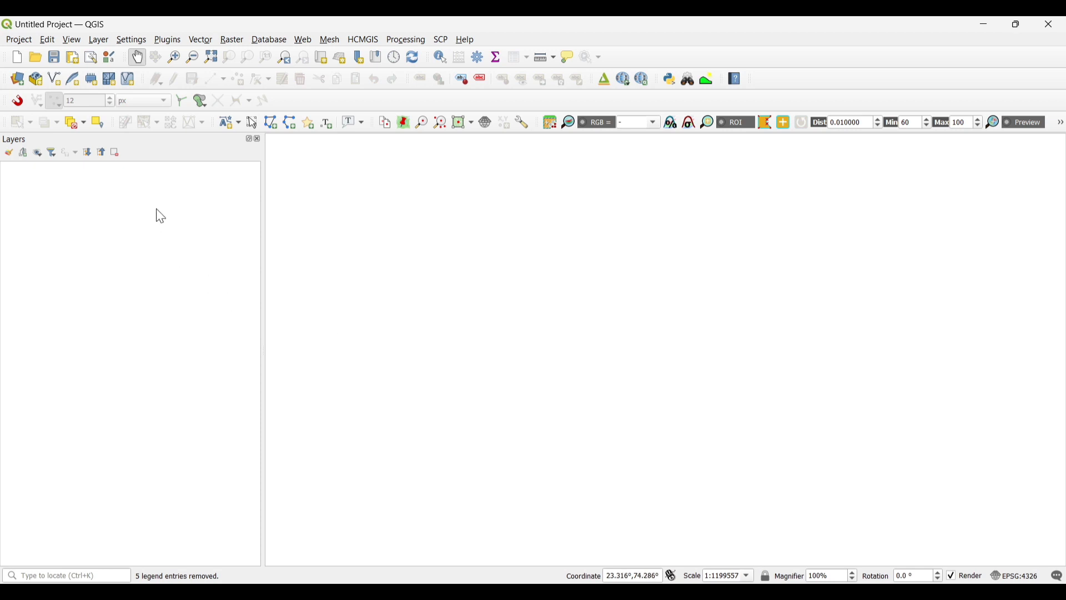
Step: Add the four LC09 Landsat 9 band TIFs (B6, B5, B4, B2) as raster layers
left_click(99, 40)
left_click(361, 101)
left_click(626, 150)
left_click_drag(352, 236, 695, 355)
left_click(669, 379)
left_click(578, 475)
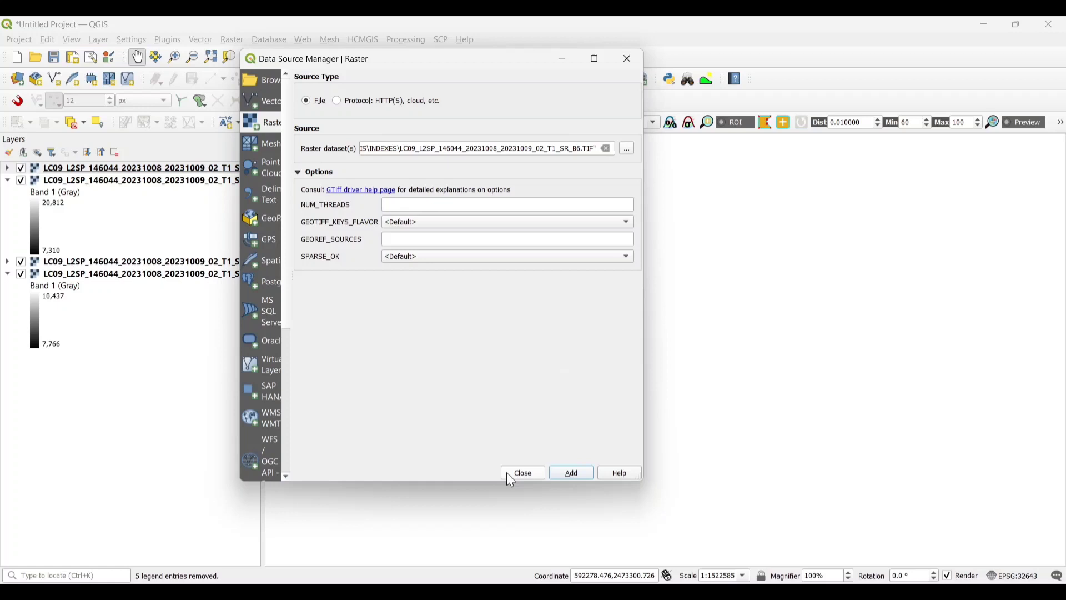
left_click(520, 472)
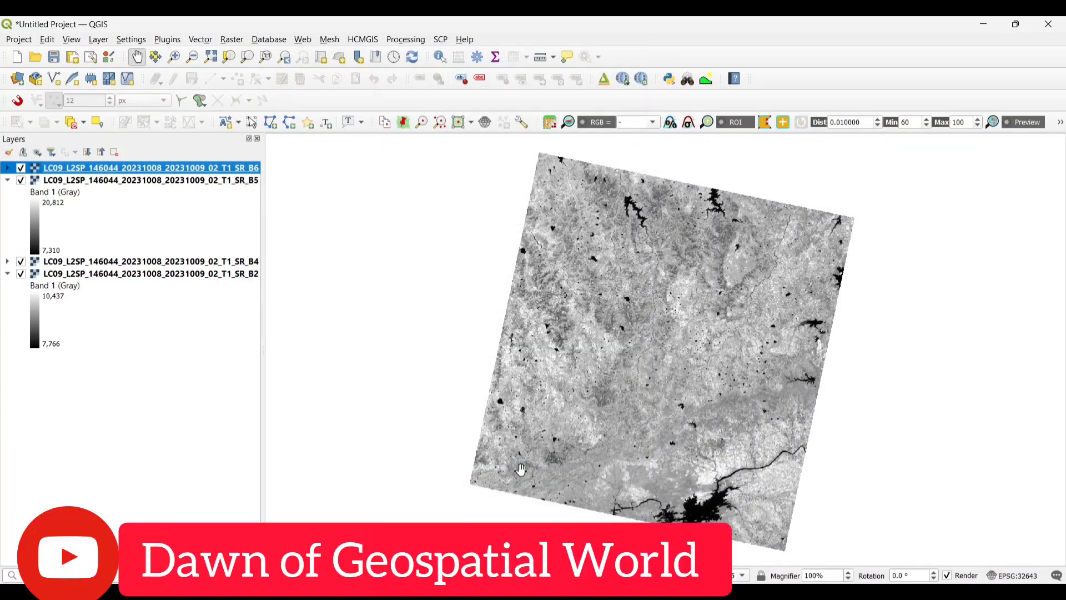
Step: Collapse the layer legends and rename the B6 and B5 layers to BAND 6 and BAND 5
left_click(8, 274)
left_click(7, 180)
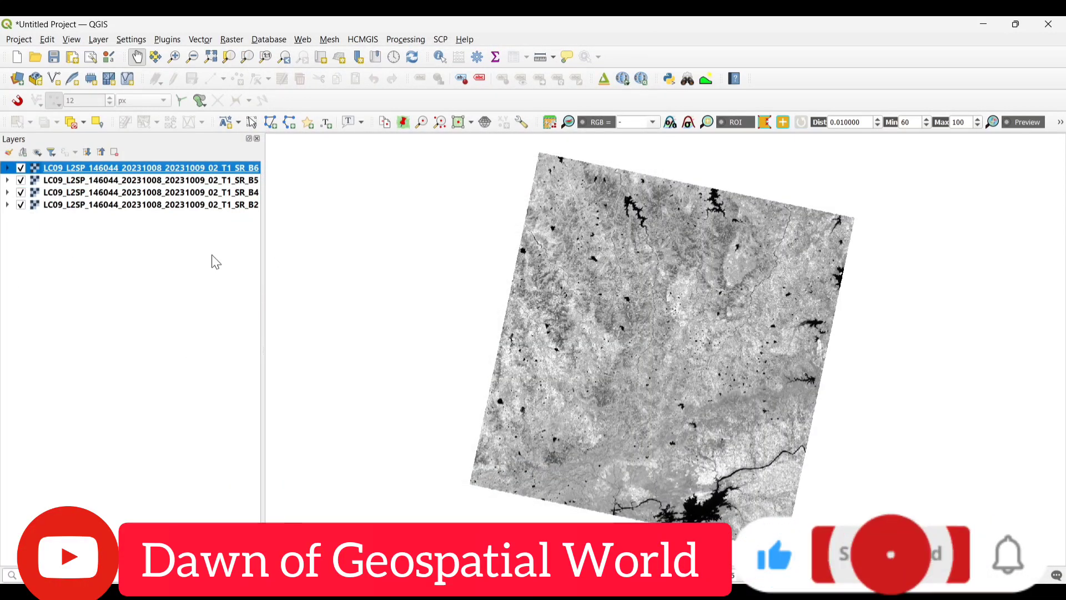
type("BAND 6")
key("Return")
right_click(233, 180)
left_click(242, 235)
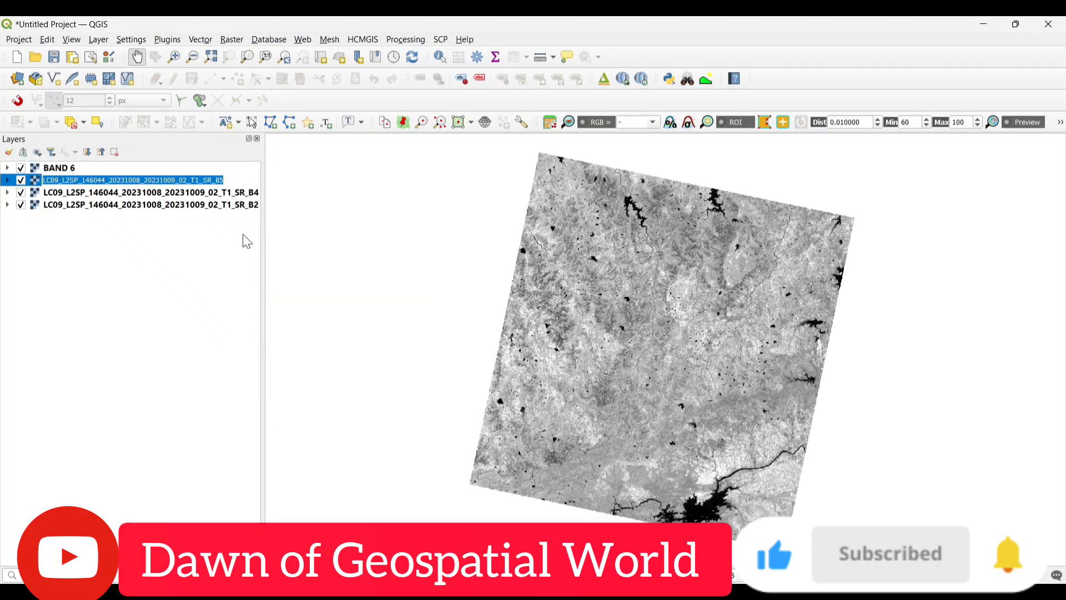
type("BAND 5")
key("Return")
Step: Rename the B4 and B2 layers to BAND 4 and BAND 2, then narrow the layers panel
right_click(225, 193)
left_click(265, 252)
type("BAND 4")
key("Return")
right_click(225, 205)
left_click(262, 265)
type("BAND 2")
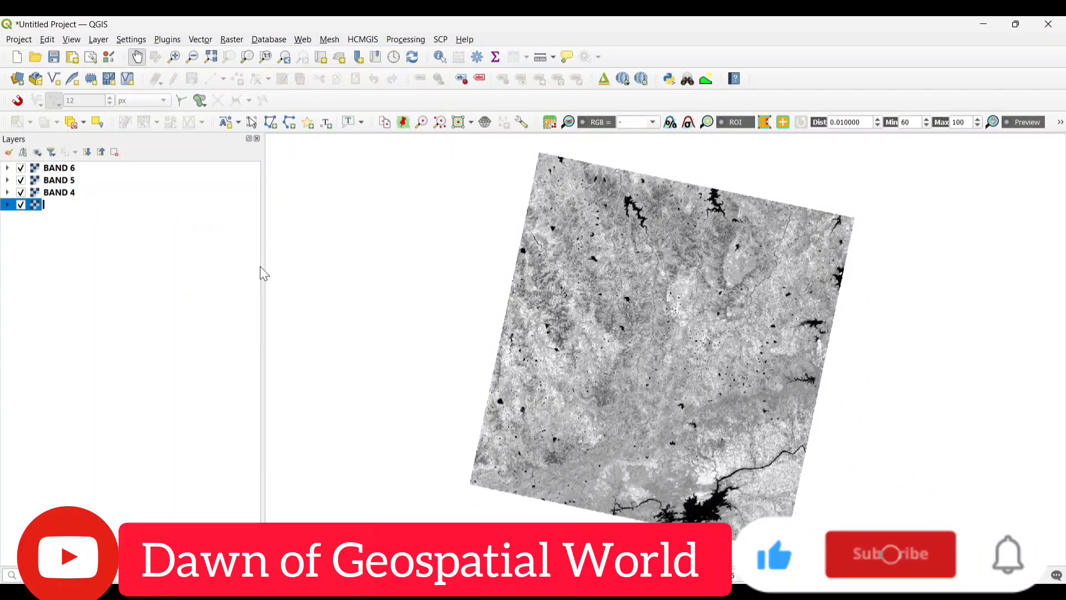
key("Return")
left_click_drag(269, 221, 104, 204)
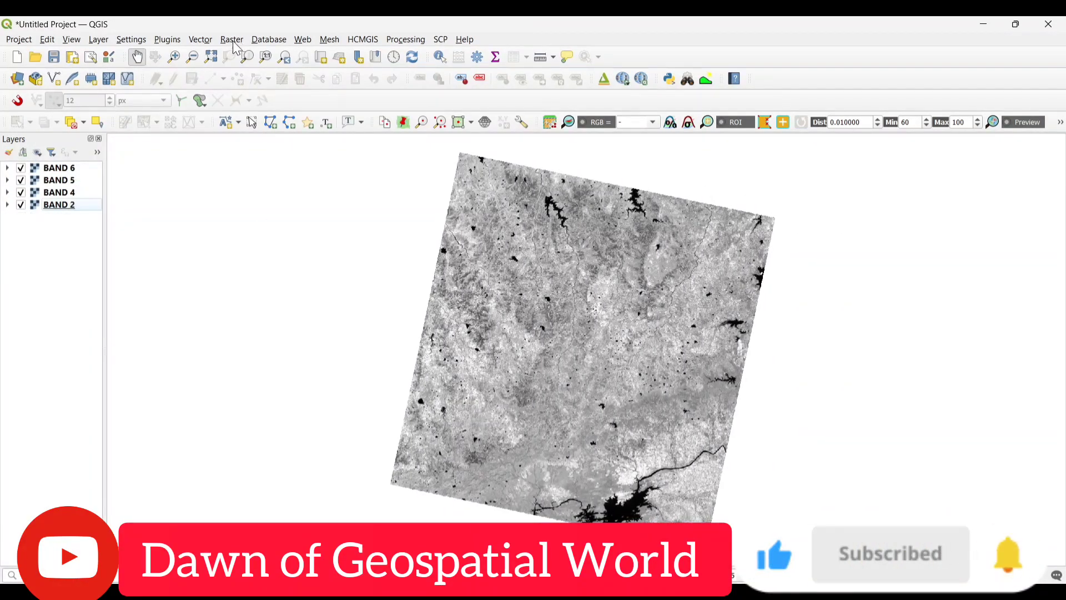
Step: In the Raster Calculator, build the numerator ((BAND 6+BAND 4)-(BAND 5+BAND 2))
left_click(232, 40)
left_click(241, 58)
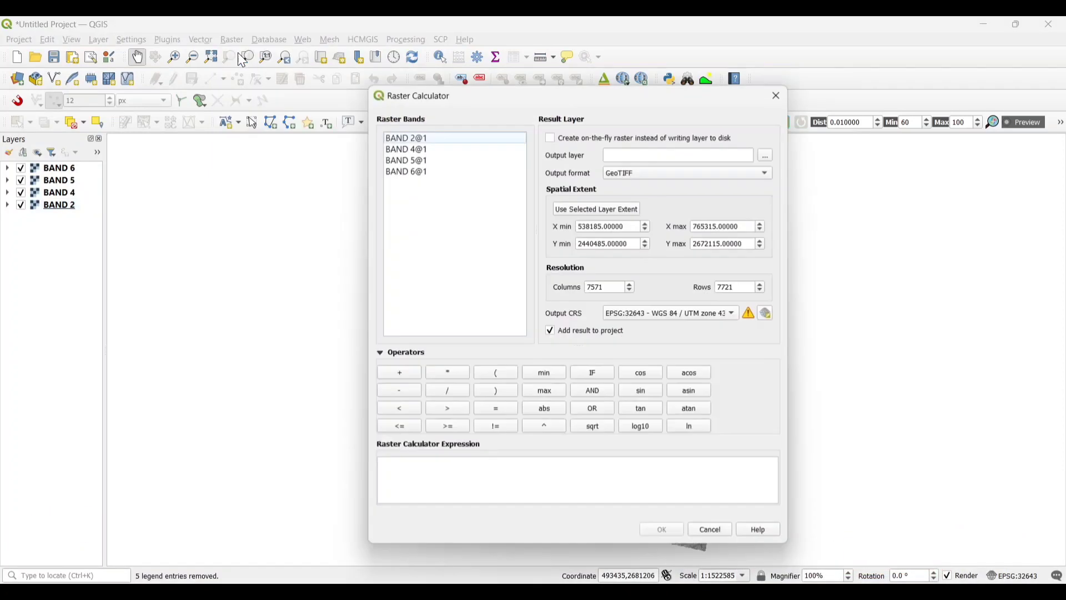
left_click(631, 483)
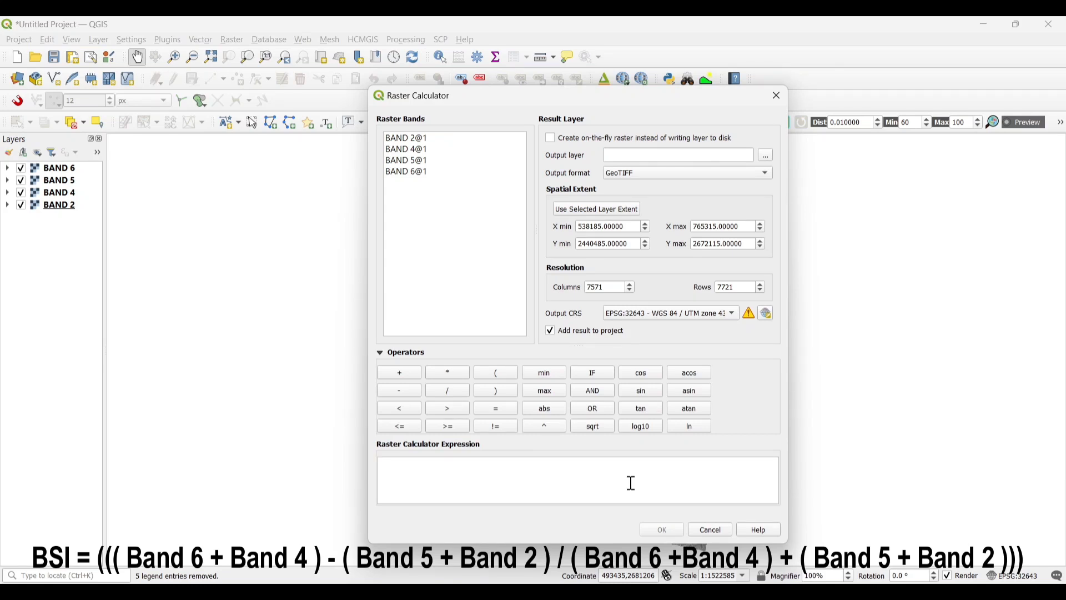
left_click(496, 372)
left_click(497, 373)
left_click(496, 373)
double_click(422, 173)
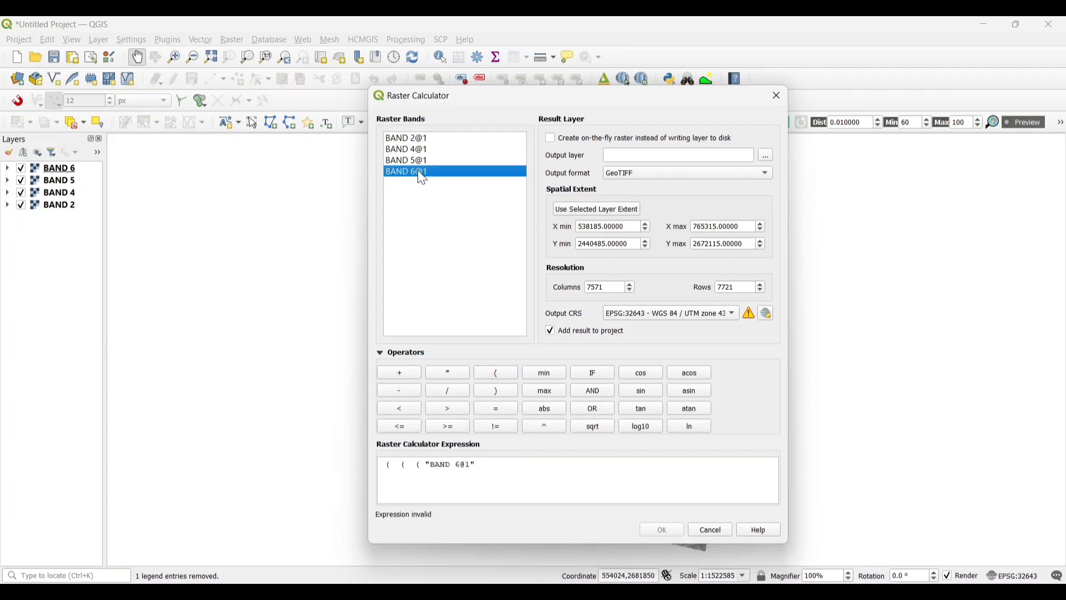
left_click(400, 373)
double_click(416, 150)
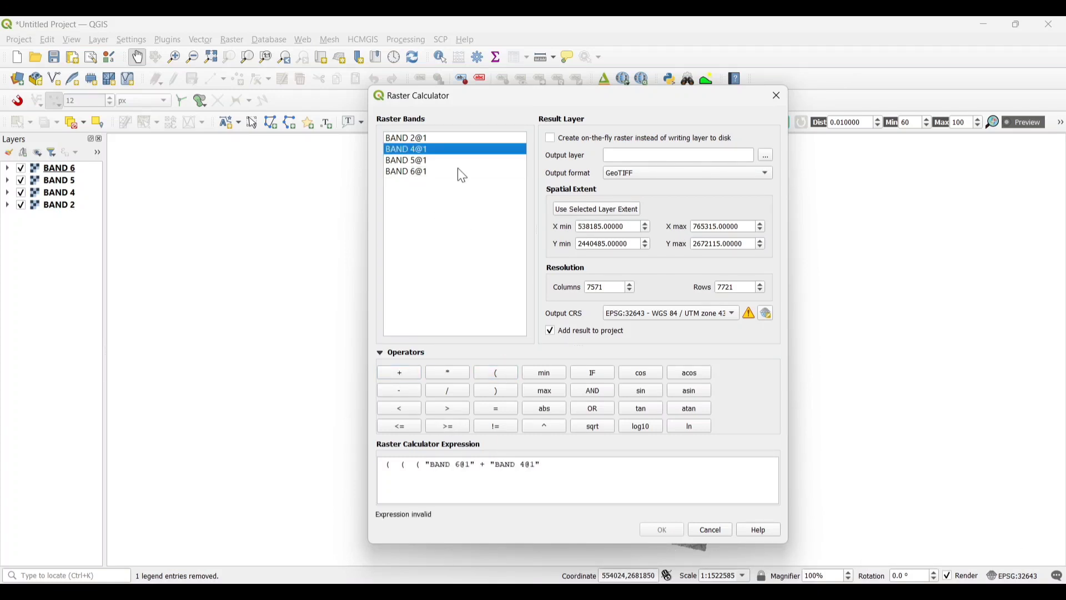
left_click(510, 391)
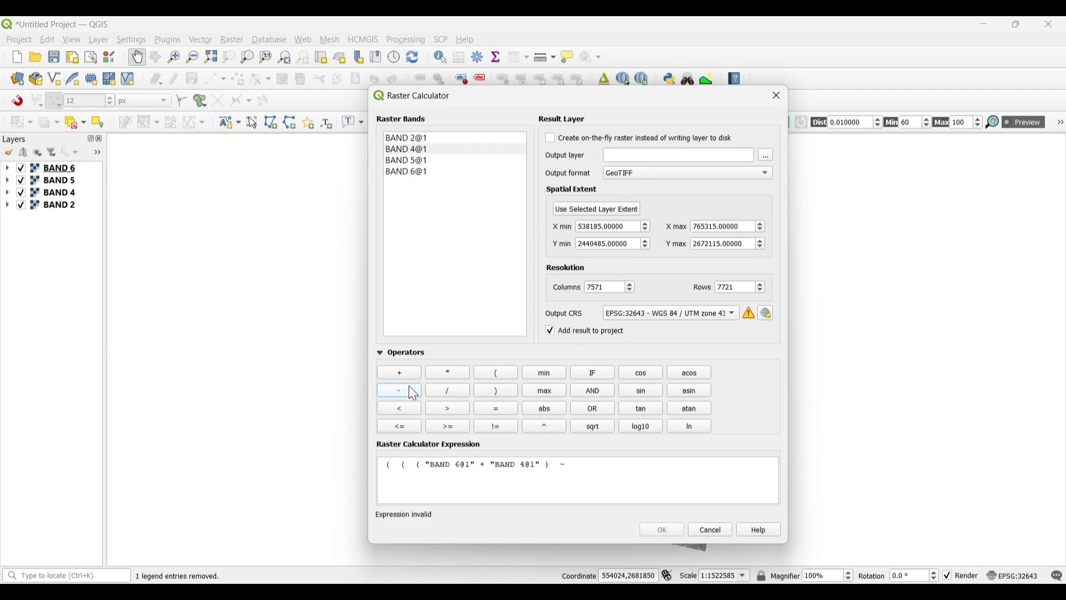
left_click(510, 375)
double_click(431, 162)
left_click(401, 375)
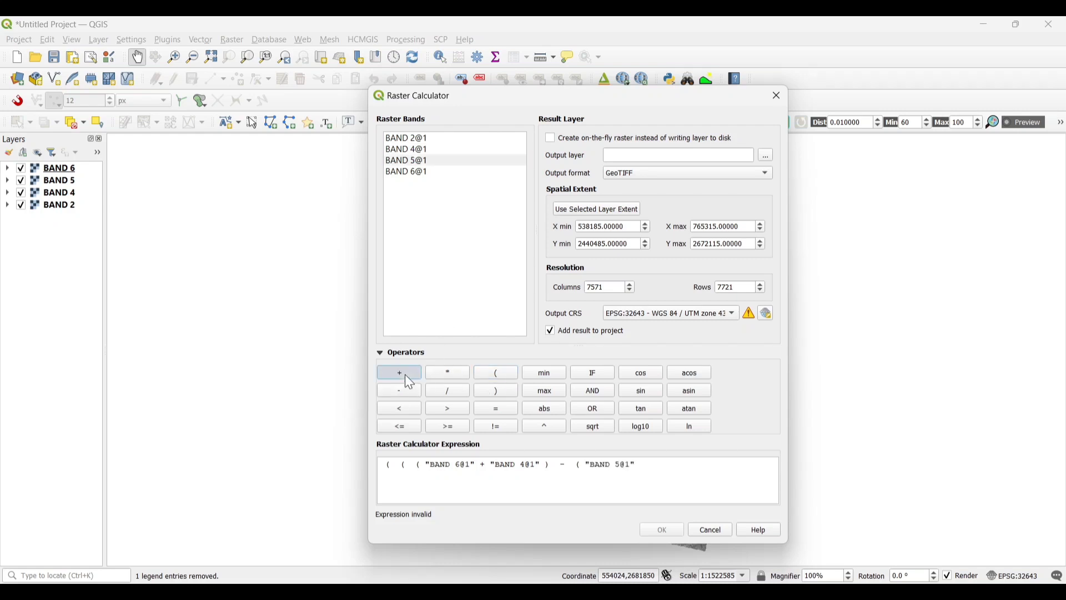
double_click(416, 138)
left_click(500, 393)
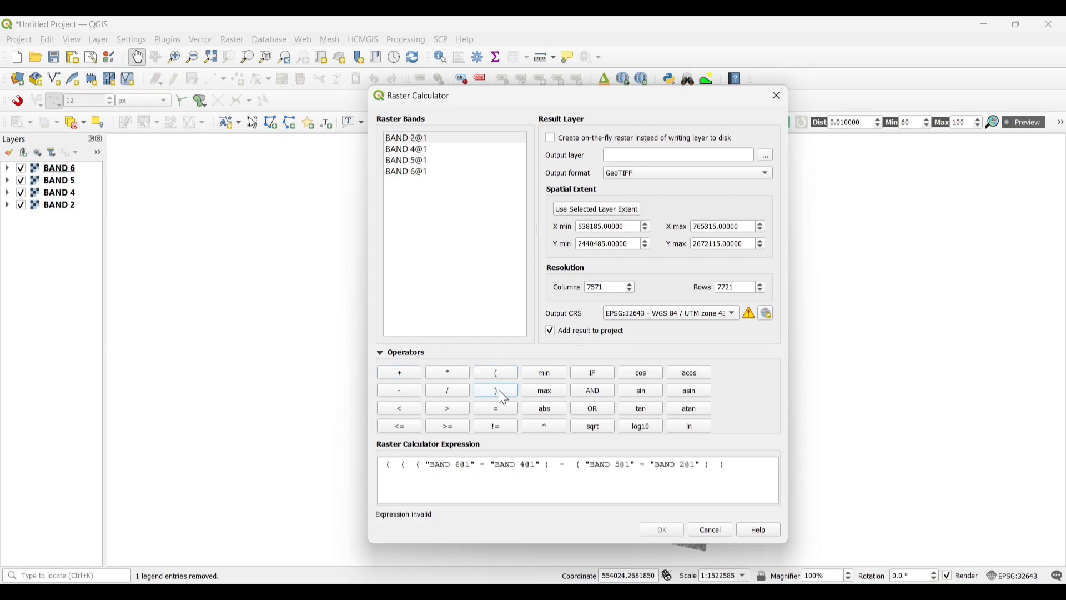
left_click(449, 394)
Step: Divide by the denominator ((BAND 6+BAND 4)+(BAND 5+BAND 2)) to complete the formula
left_click(500, 372)
left_click(499, 372)
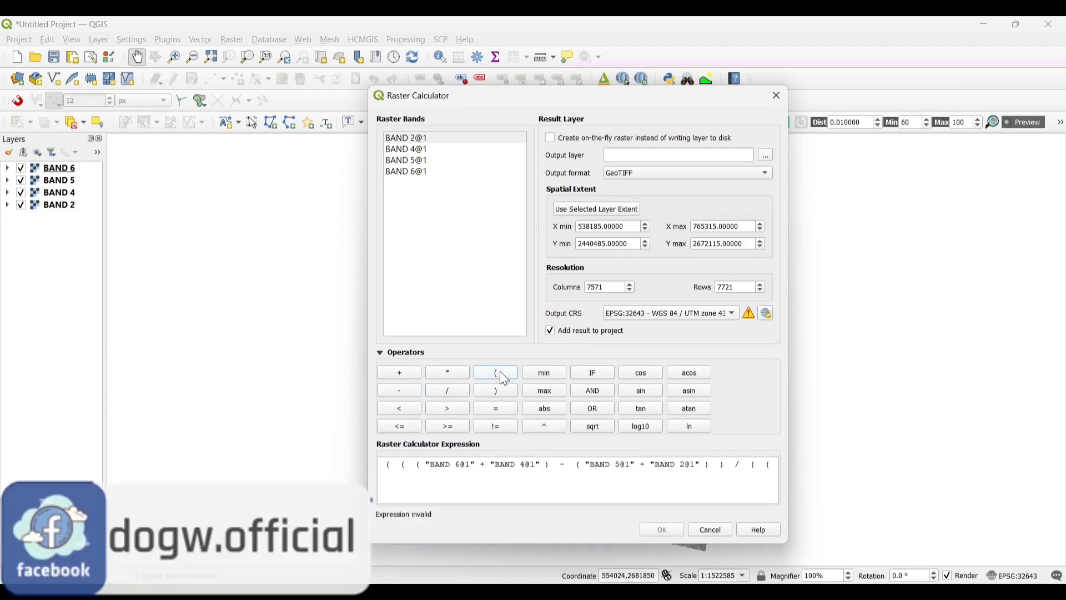
double_click(418, 171)
left_click(397, 372)
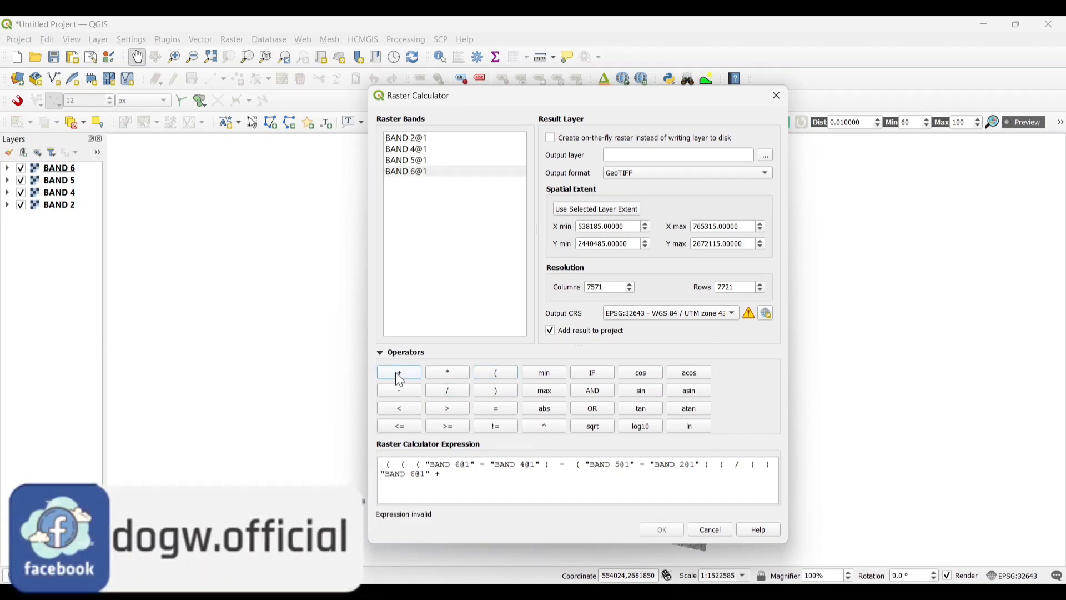
double_click(417, 149)
left_click(492, 390)
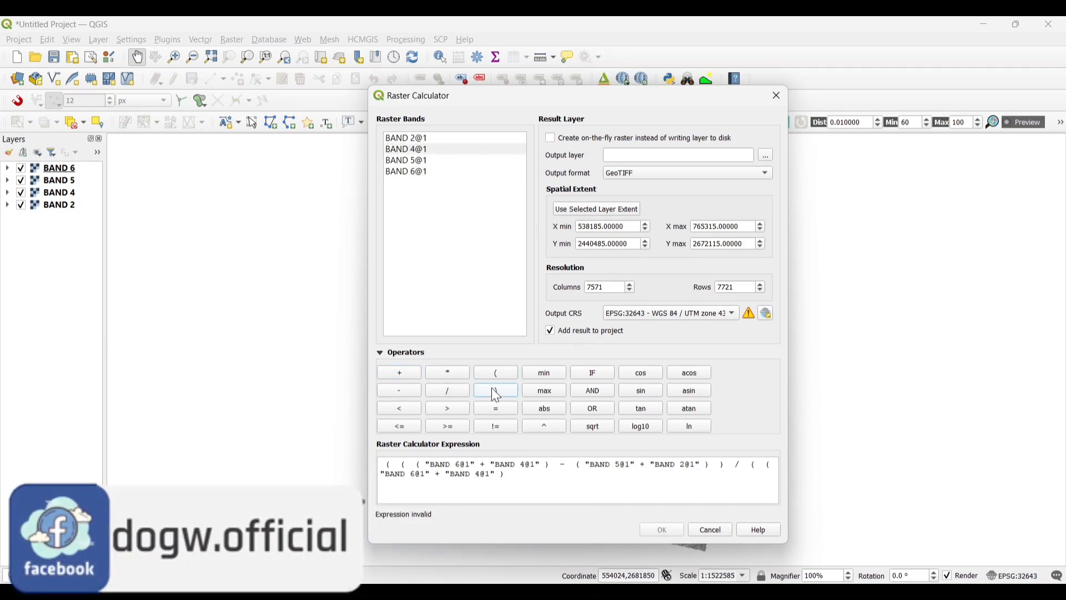
left_click(399, 374)
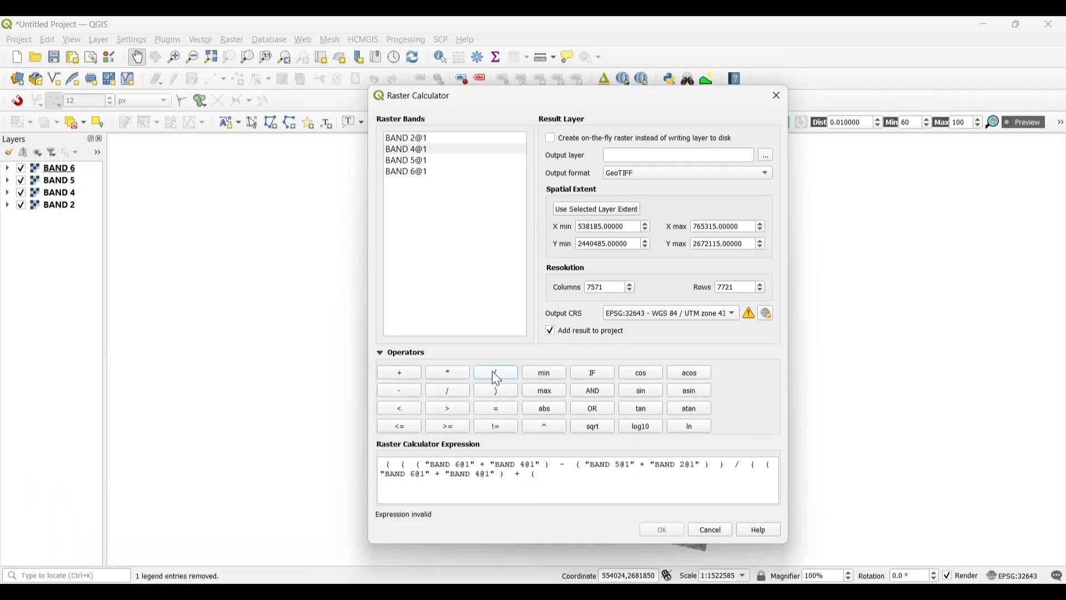
left_click(496, 373)
double_click(417, 160)
left_click(404, 378)
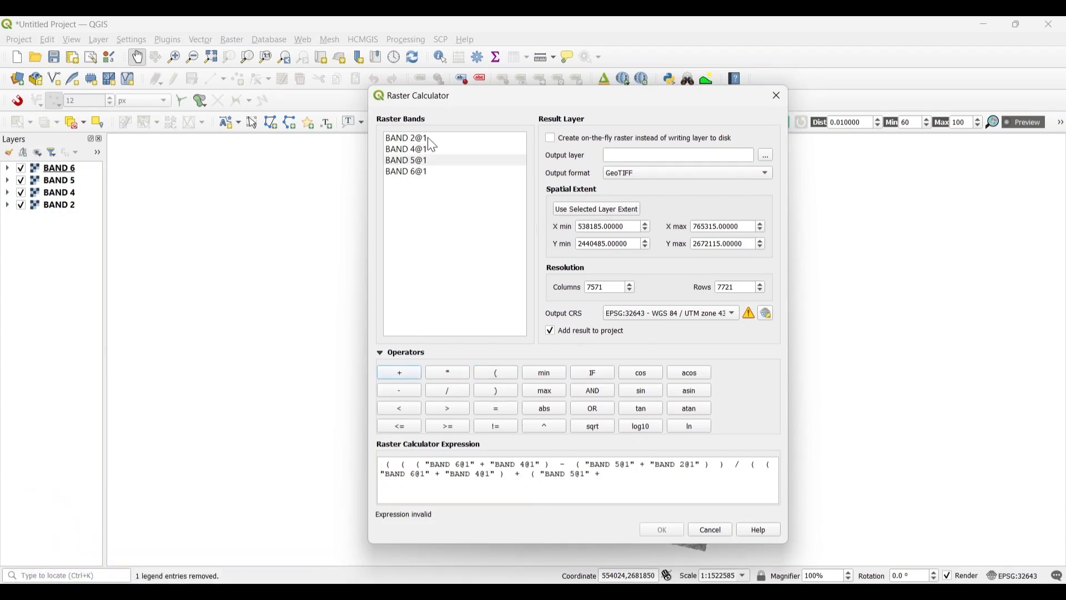
double_click(418, 137)
left_click(501, 395)
left_click(501, 395)
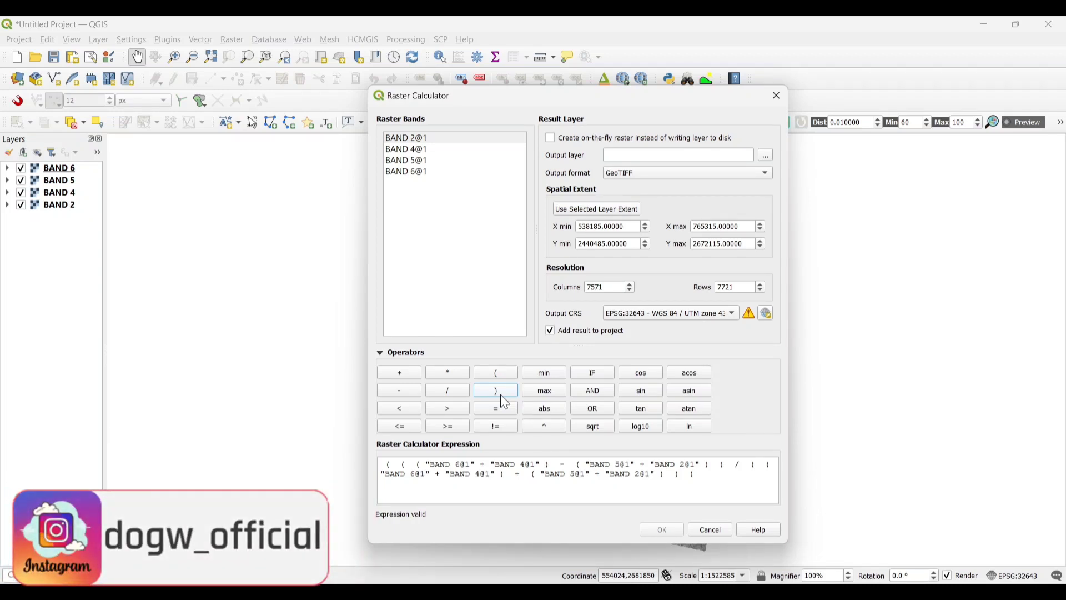
Step: Set the output file name to BSI and run the raster calculation
left_click(766, 155)
type("BSI")
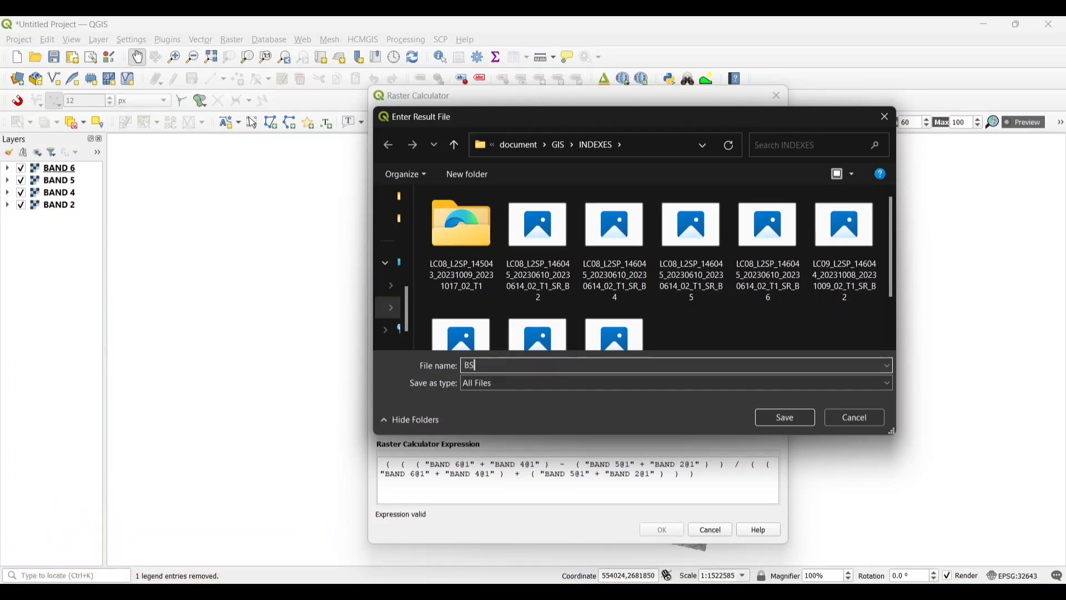
left_click(788, 418)
left_click(664, 528)
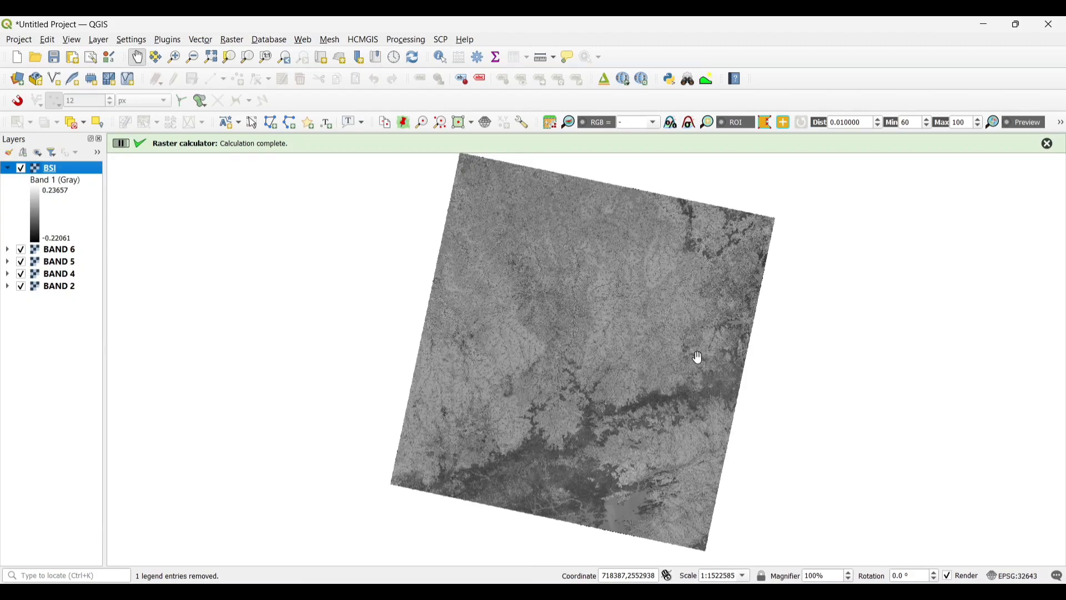
Step: Set the BSI layer to singleband pseudocolor rendering with Quantile classification
left_click(1052, 146)
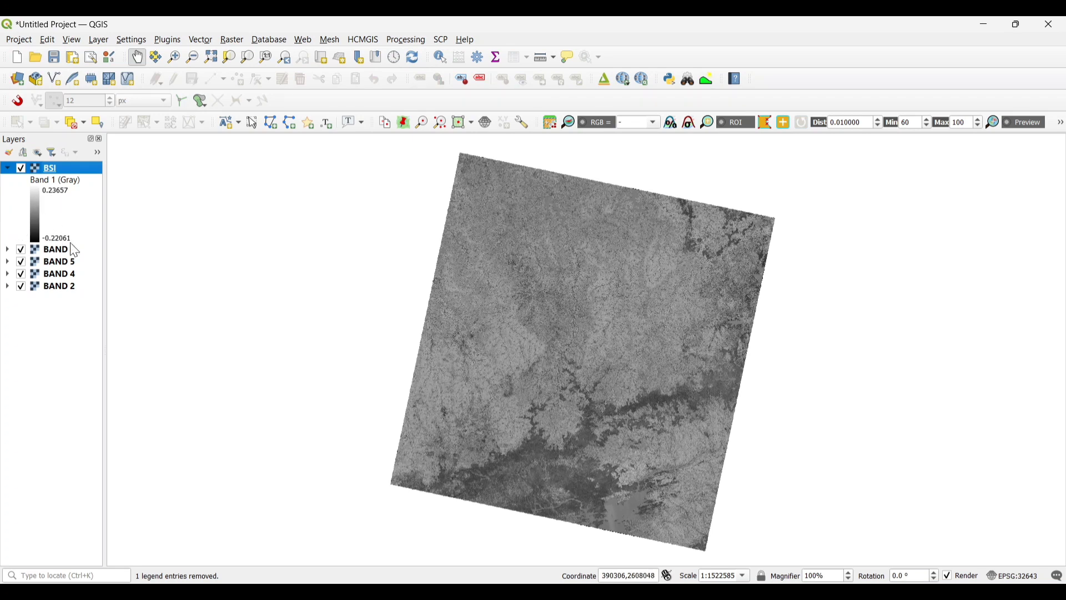
right_click(49, 169)
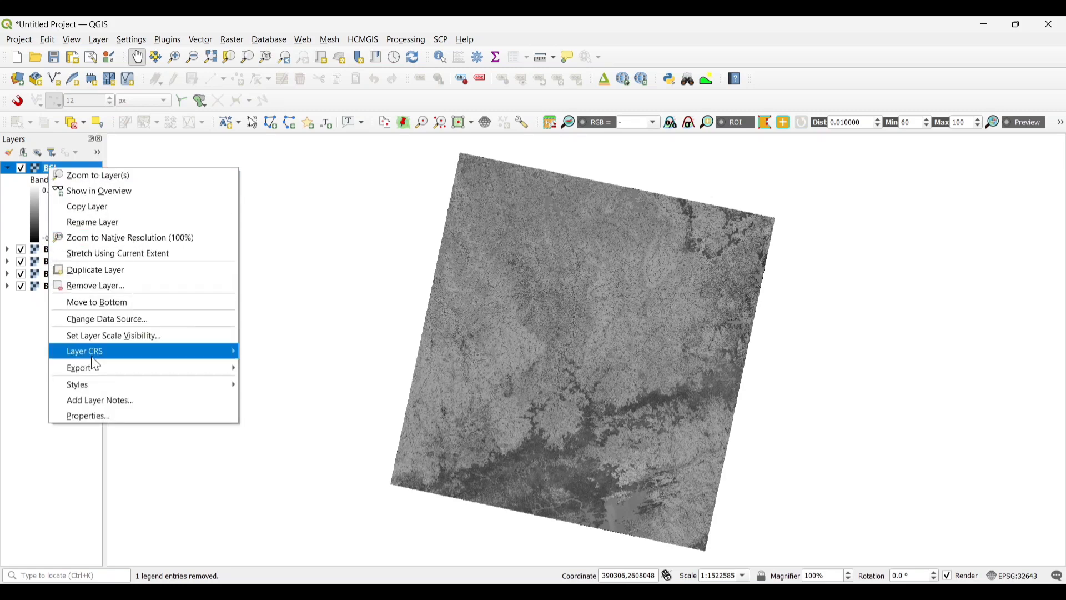
left_click(105, 415)
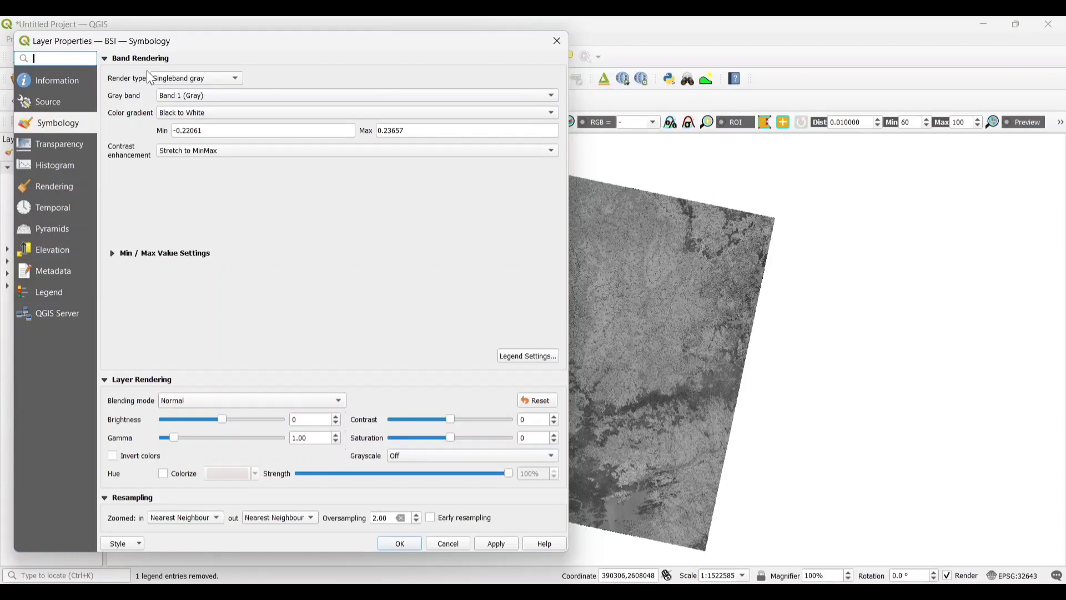
left_click(198, 78)
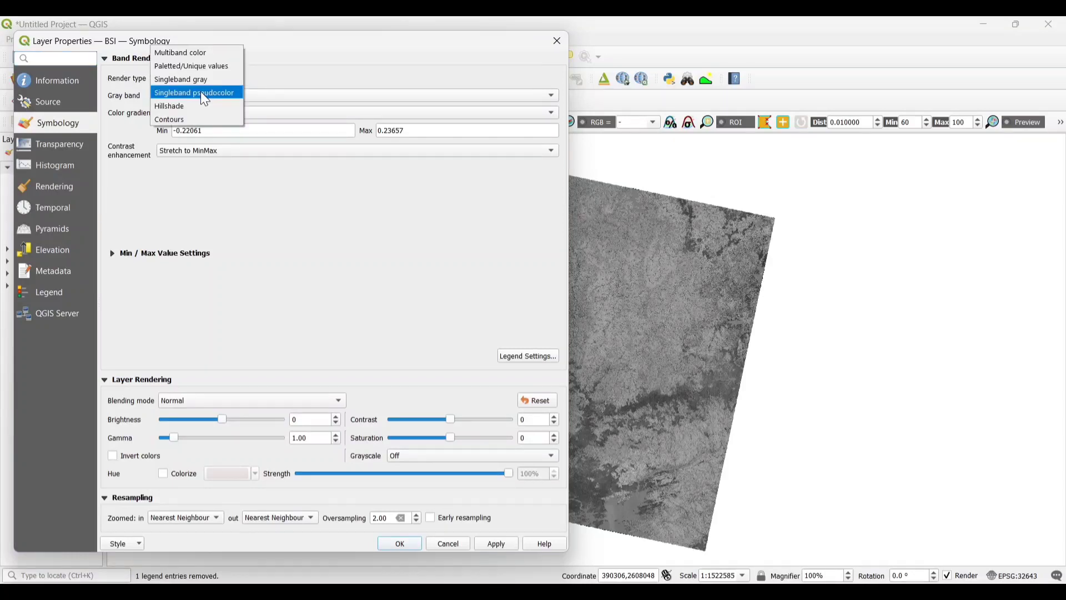
left_click(202, 95)
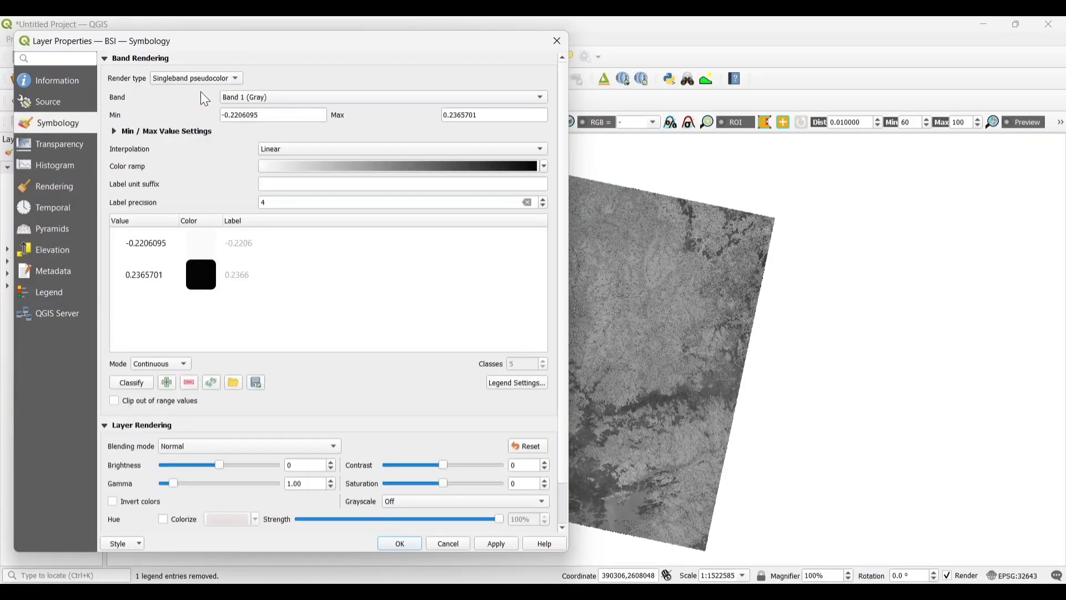
left_click(165, 365)
left_click(157, 389)
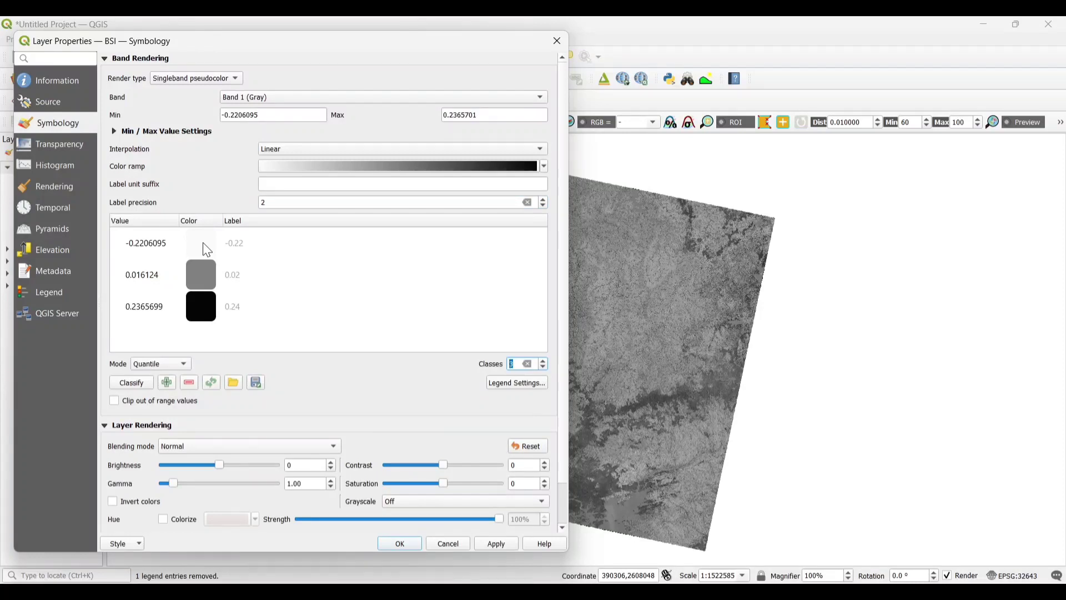
Step: Colour the classes green #397d49, beige #c5bb8a and red-brown #993e14
double_click(206, 250)
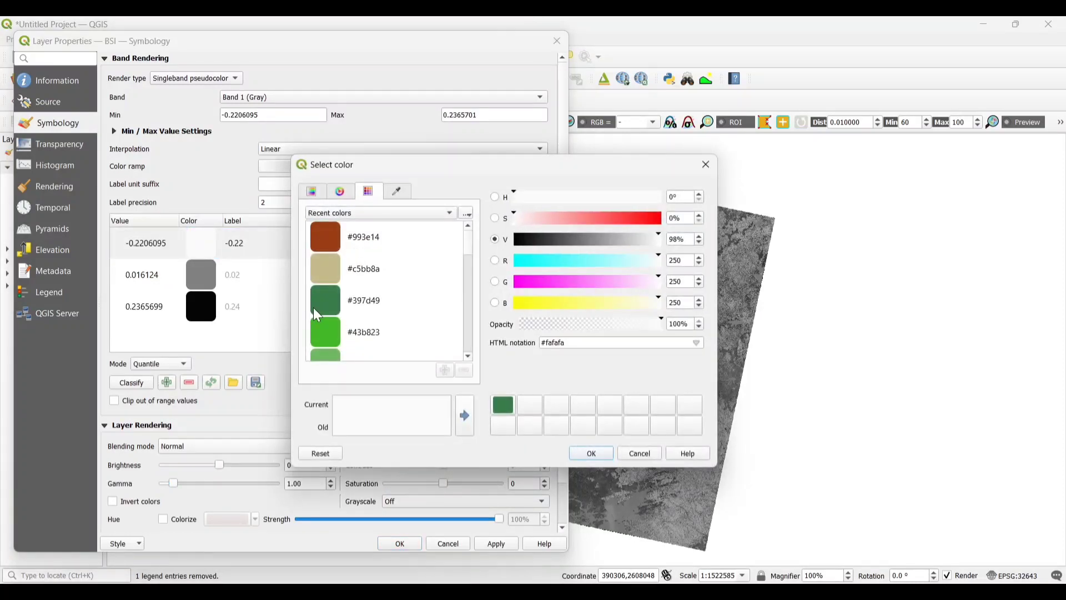
left_click(315, 311)
left_click(592, 453)
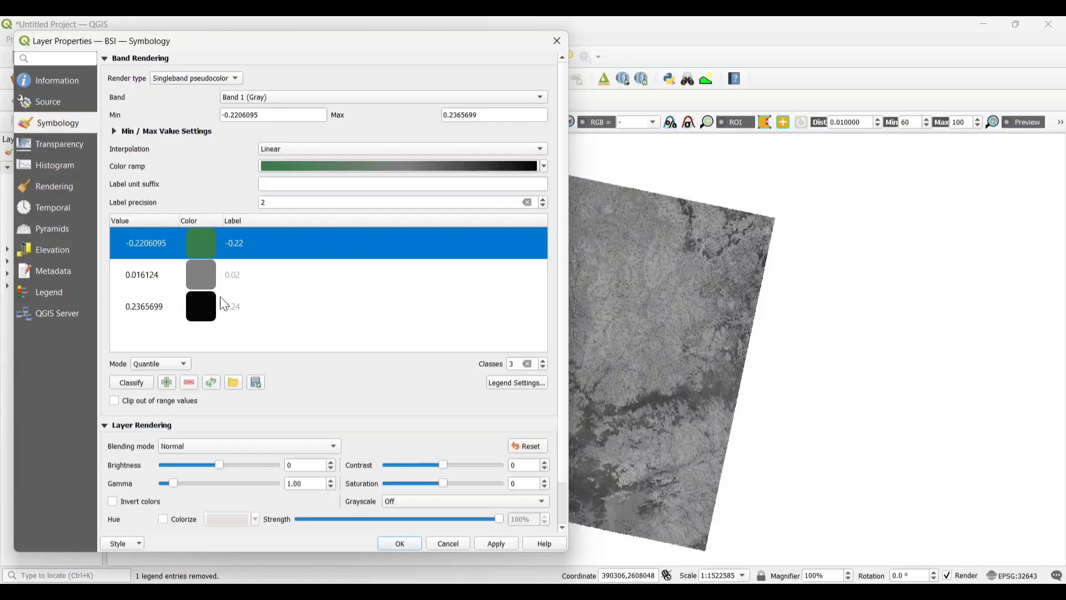
double_click(201, 272)
left_click(322, 269)
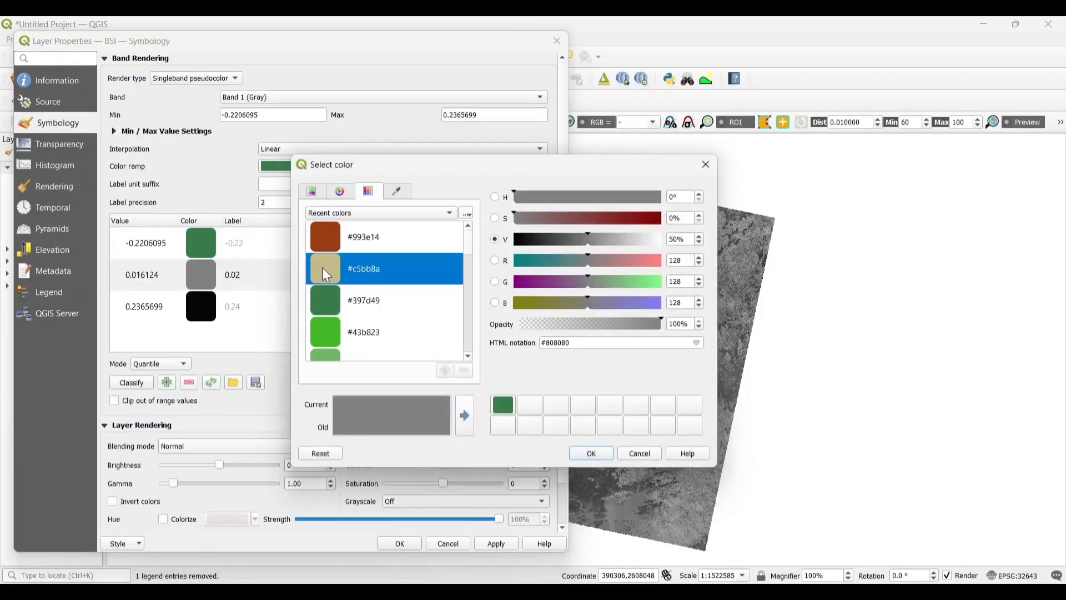
left_click(591, 453)
double_click(211, 304)
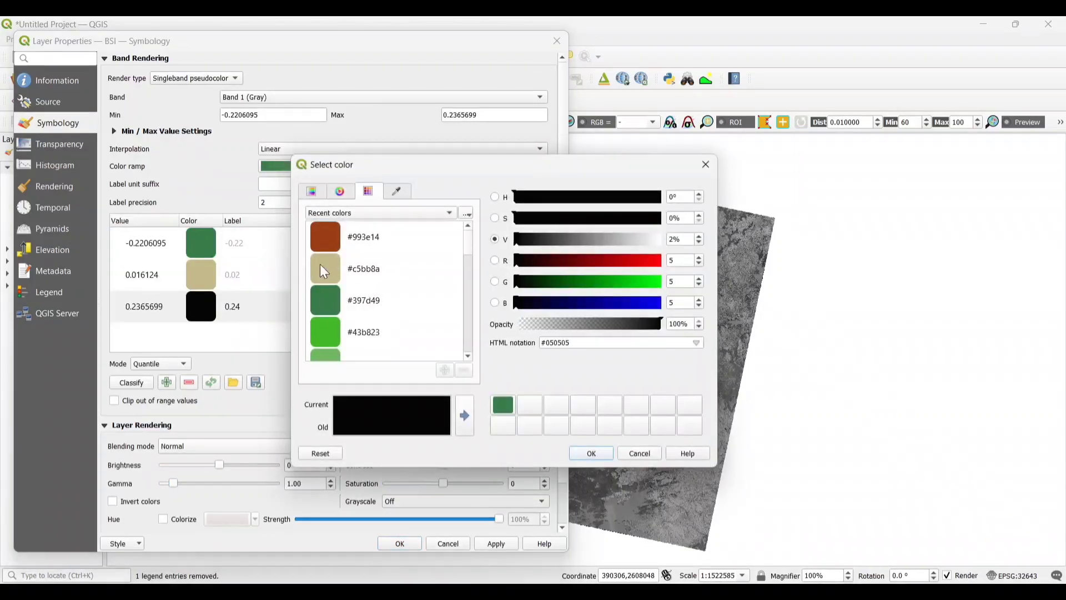
left_click(331, 237)
left_click(328, 231)
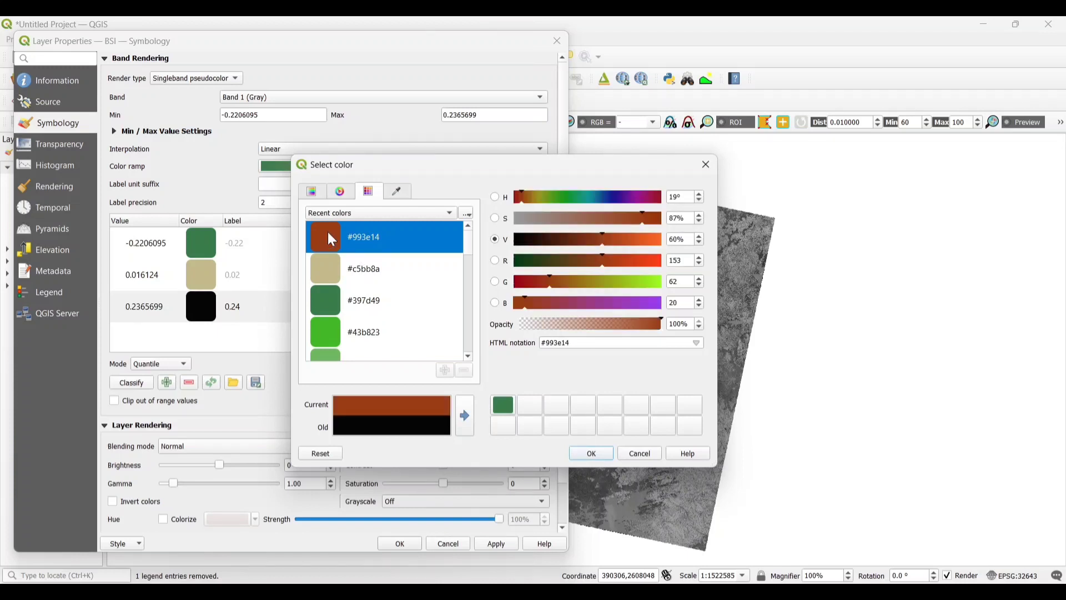
left_click(592, 453)
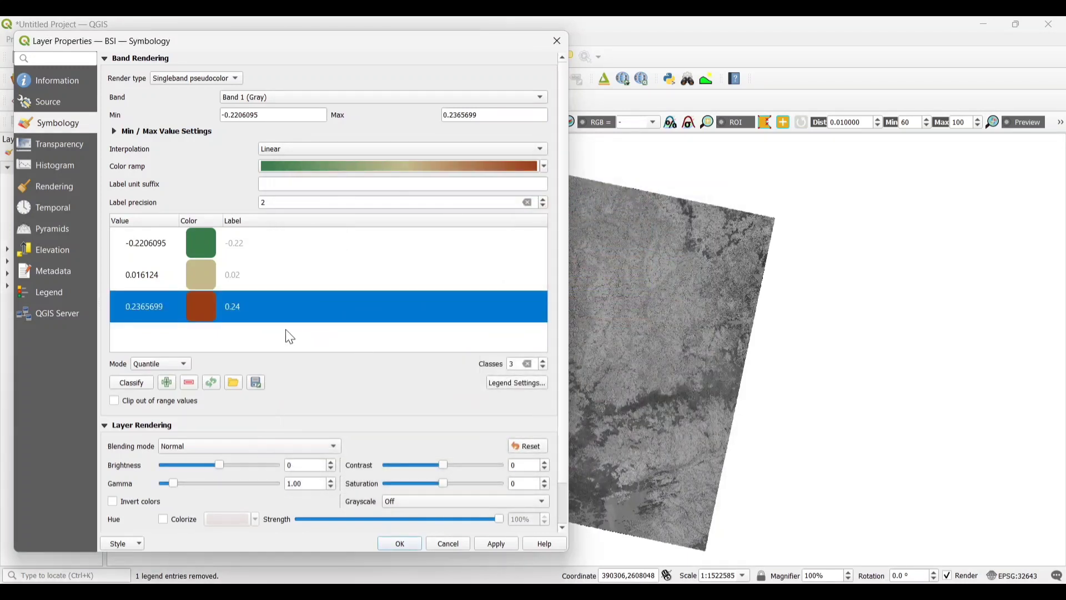
Step: Raise the class count to 5 and apply the colour ramp
left_click(545, 360)
left_click(545, 360)
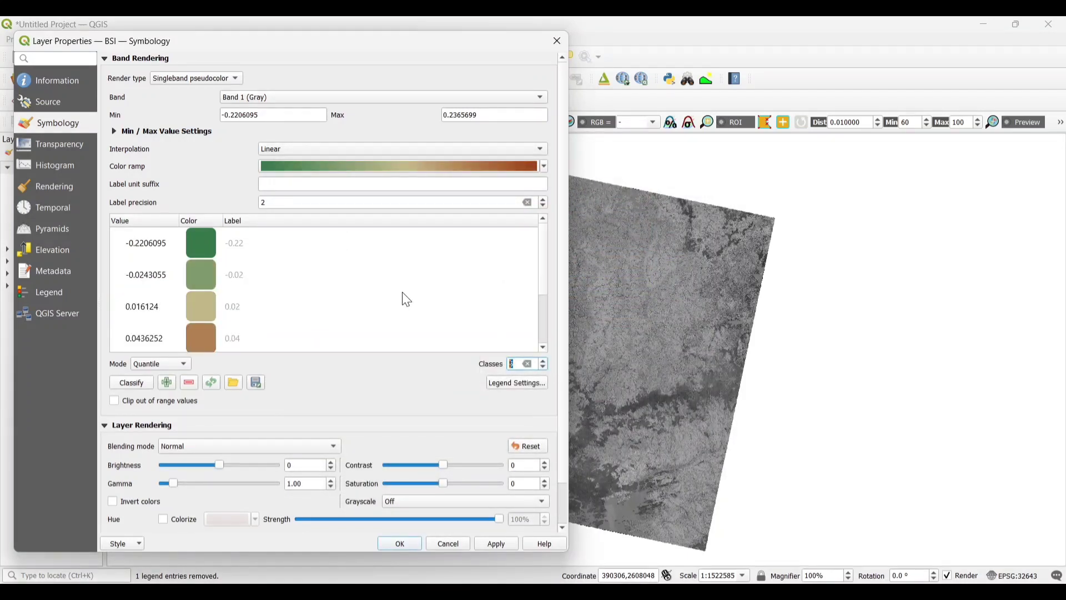
scroll(404, 298, "down", 1)
scroll(406, 299, "up", 1)
left_click(493, 547)
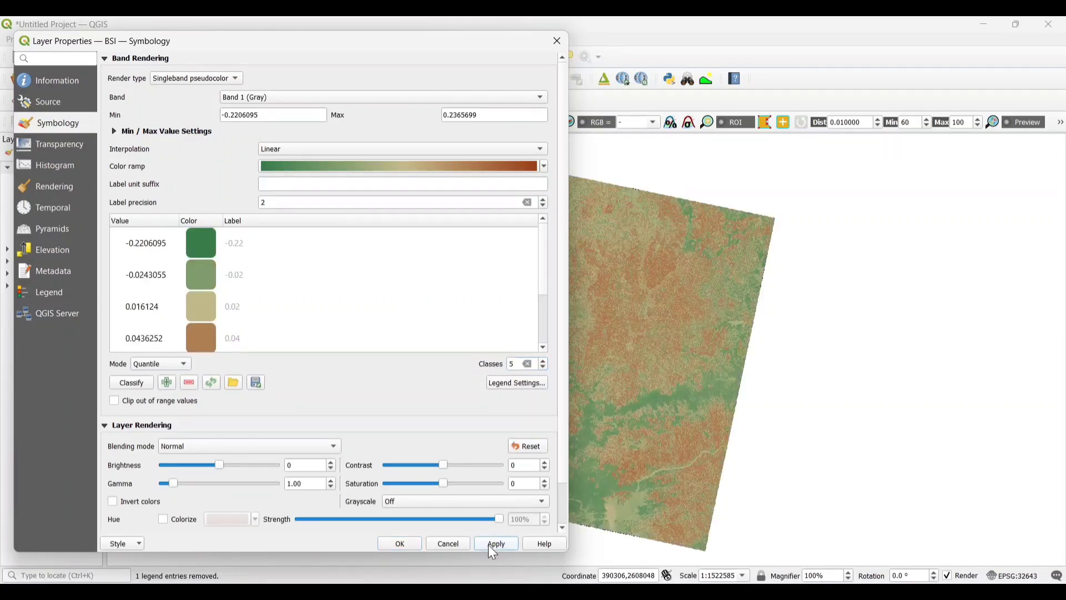
Step: Close Layer Properties keeping the styling, and pan across the BSI map
left_click(401, 547)
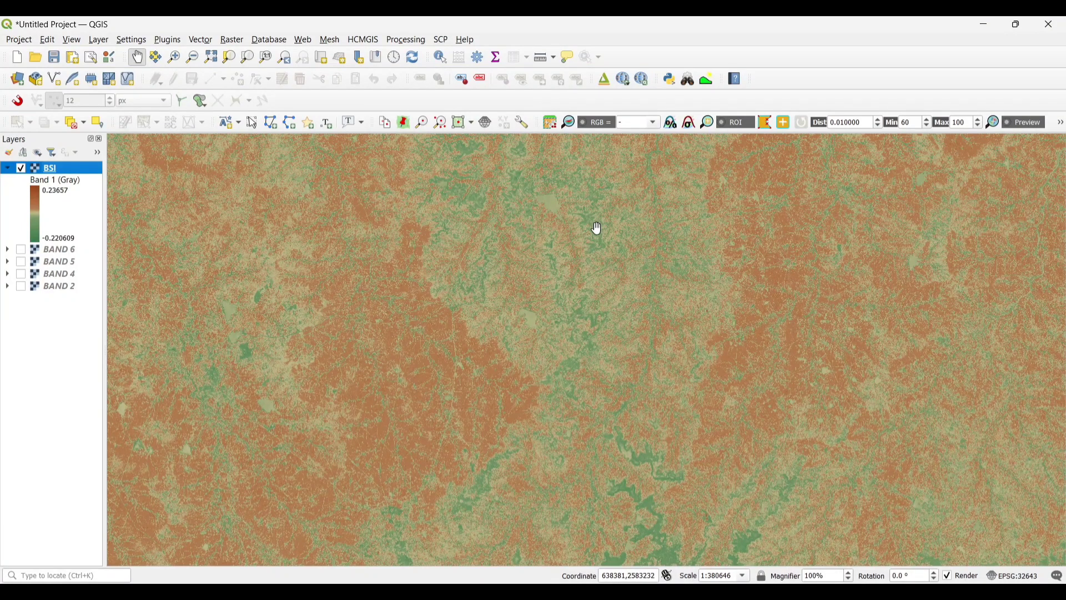
left_click_drag(632, 310, 585, 273)
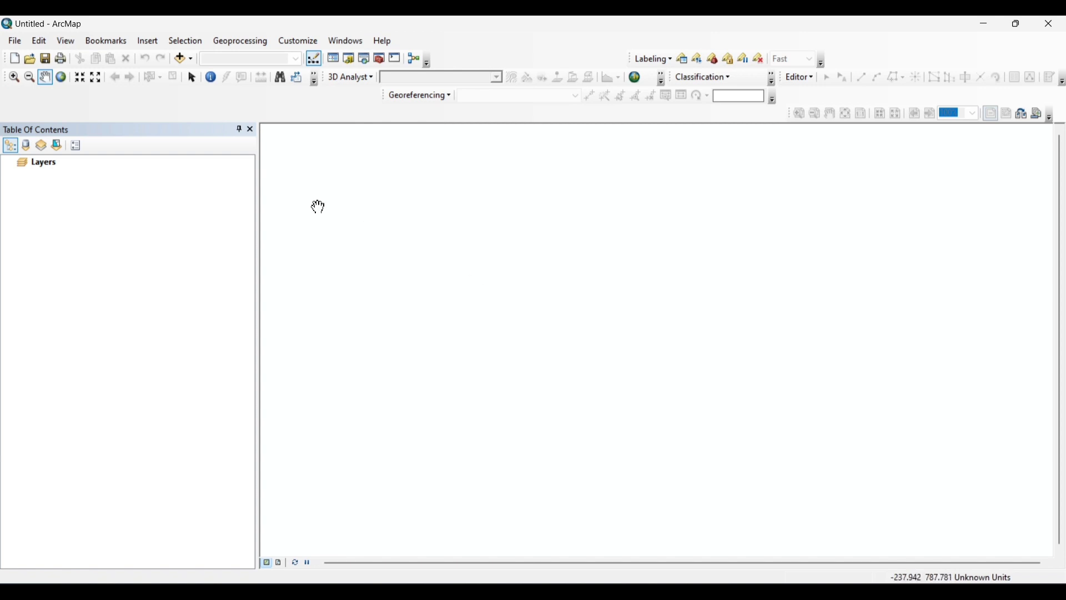
Step: Add the LC09 SR_B2, B4, B5 and B6 rasters from the INDEXES folder
left_click(177, 59)
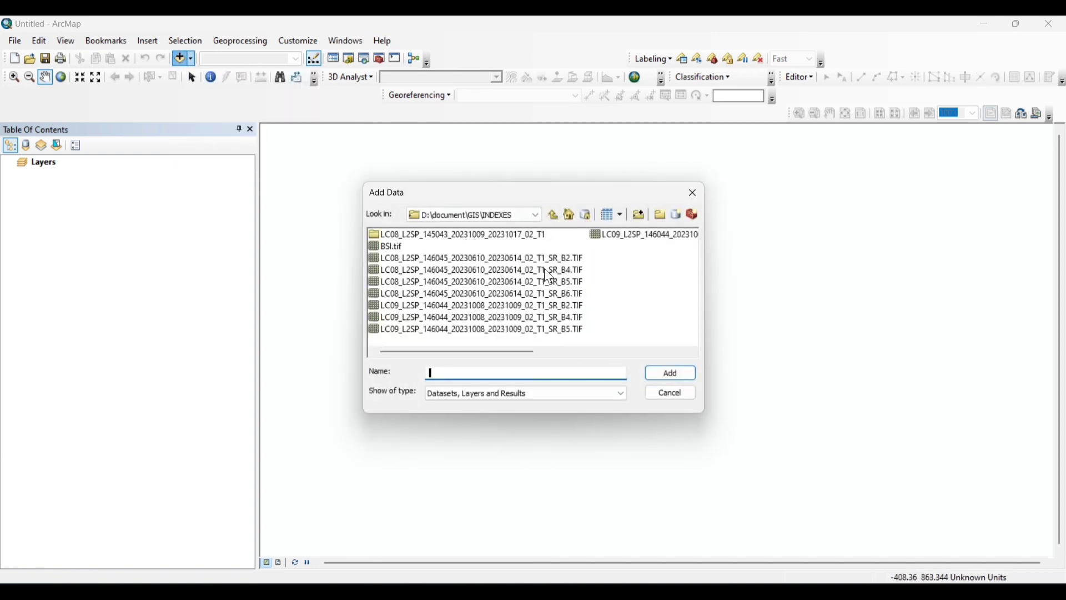
left_click(572, 307)
left_click(572, 317, "shift")
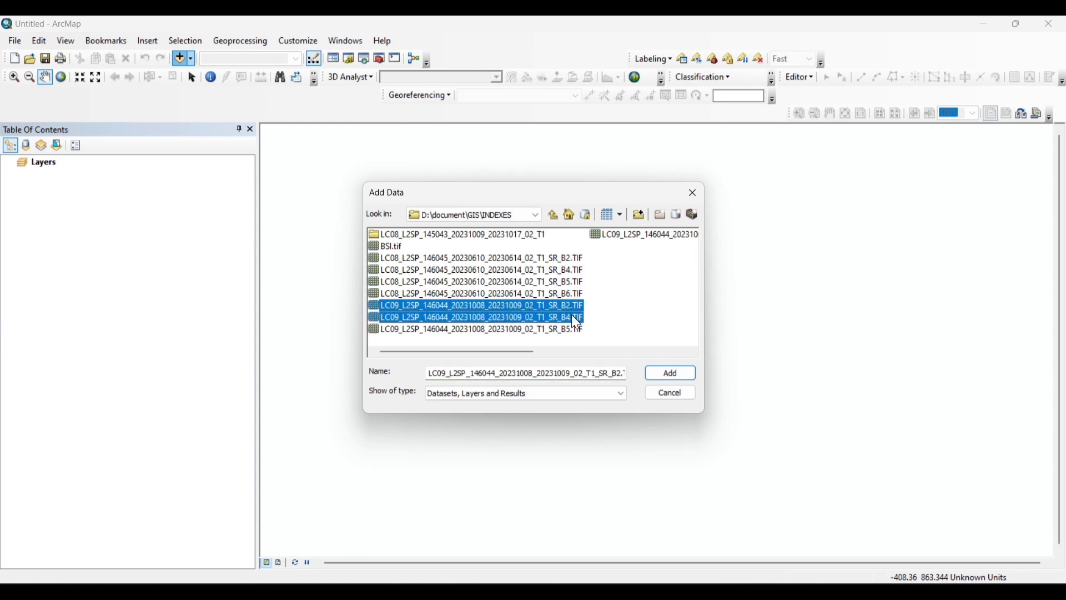
left_click(575, 330, "shift")
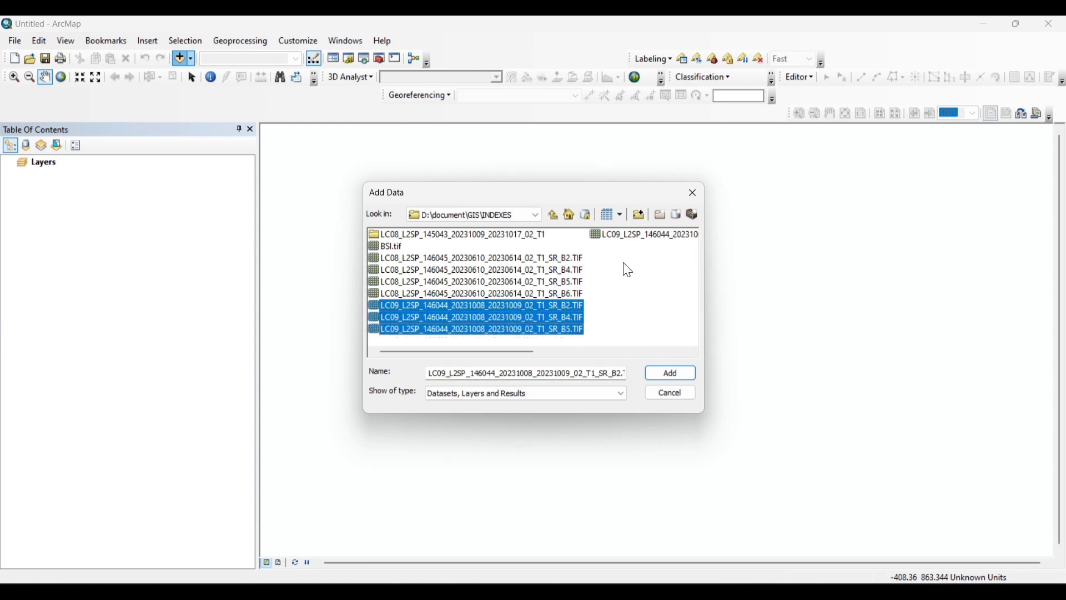
left_click(639, 234, "shift")
left_click(671, 374)
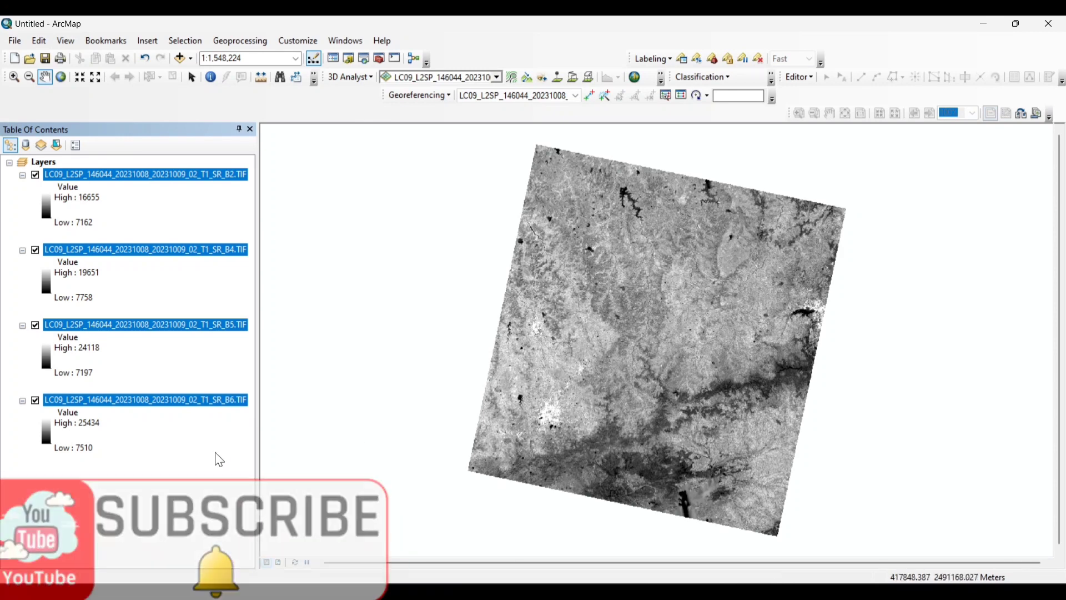
Step: Rename the band 2 layer to BAND 2 through its layer properties
right_click(224, 173)
left_click(227, 174)
right_click(228, 174)
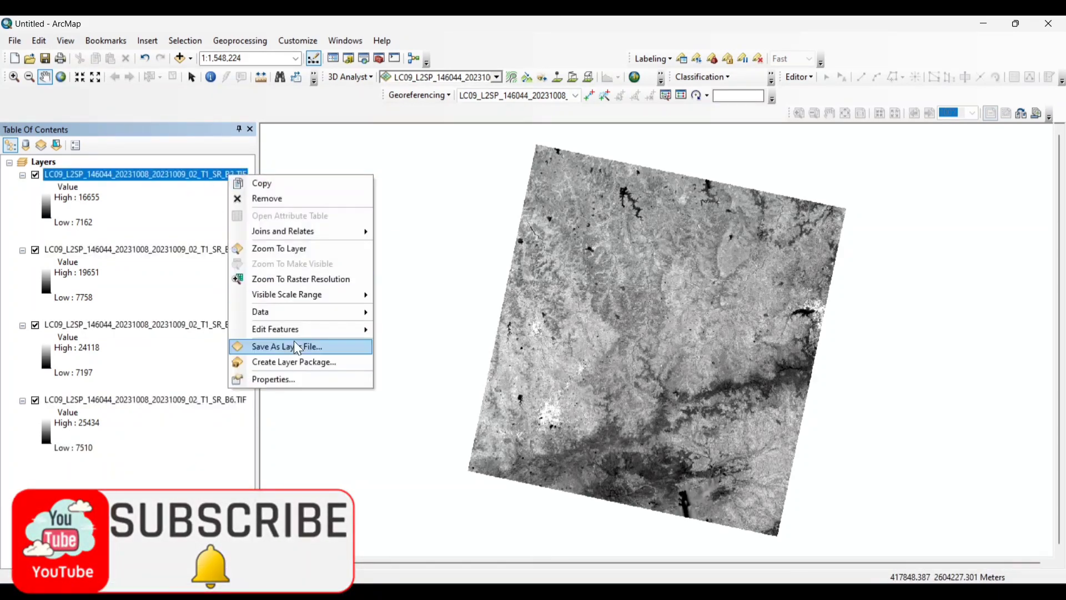
left_click(273, 379)
left_click(329, 158)
type("BAND 2")
key("Return")
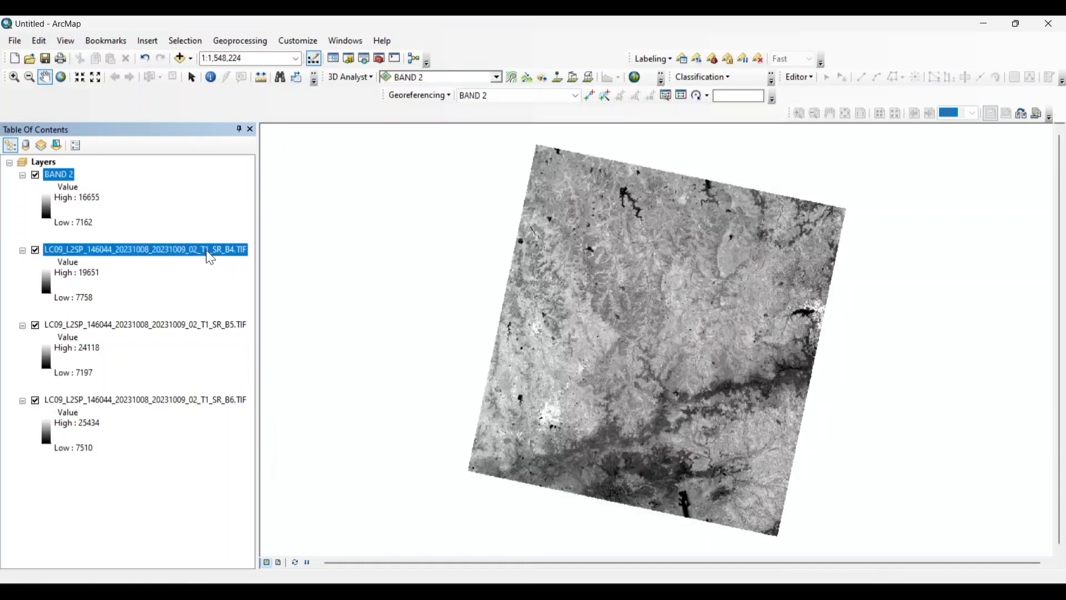
Step: Rename the remaining layers BAND 4, BAND 5 and BAND 6, then narrow the Table of Contents
double_click(211, 250)
type("BAND 4")
left_click(615, 456)
key("Down")
key("Return")
type("BAND 5")
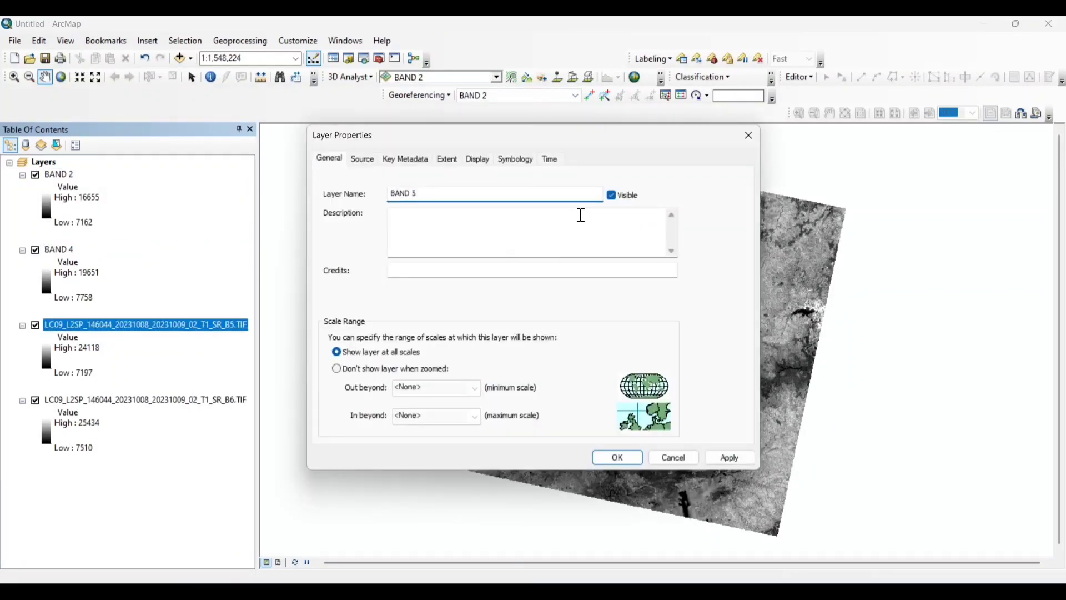
key("Return")
key("Down")
key("Return")
type("BAND 6")
left_click(616, 452)
left_click_drag(258, 245, 112, 245)
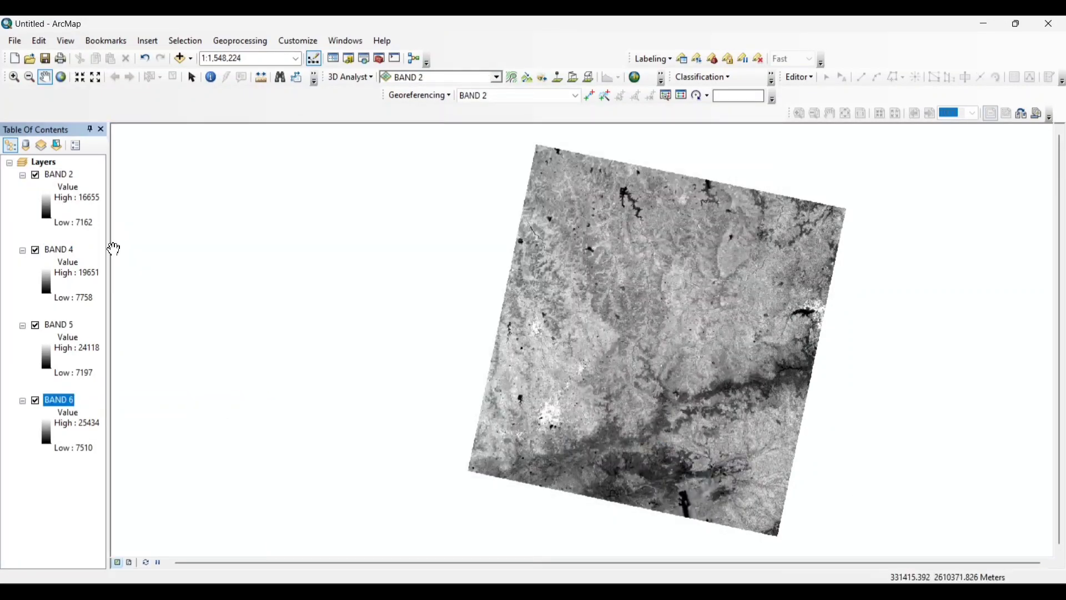
Step: Search the tools for 'RASTER CALCULATOR' with Ctrl+F
key("ctrl+f")
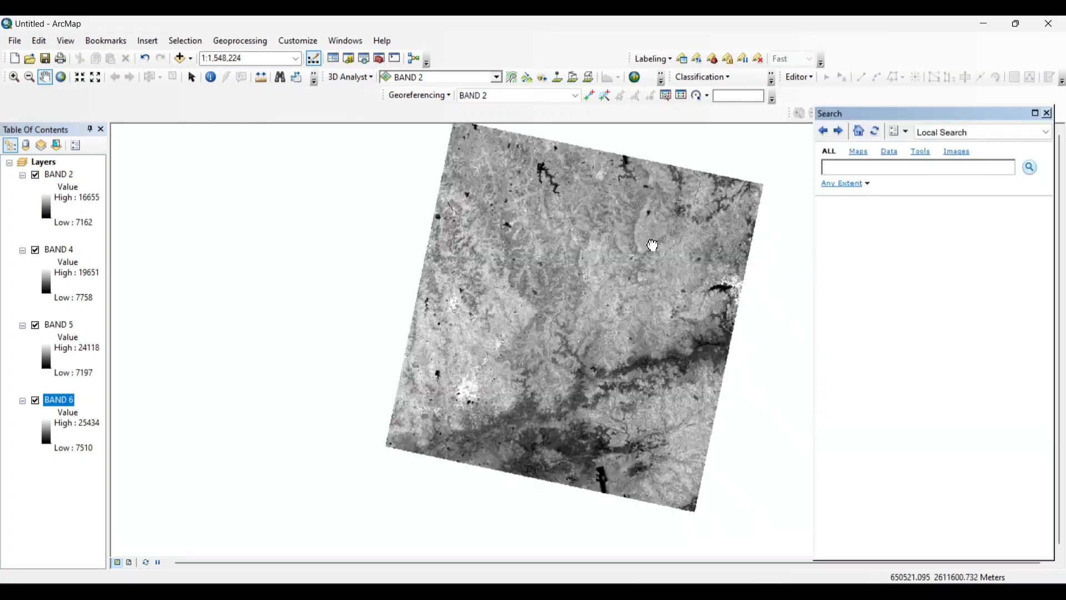
left_click(847, 167)
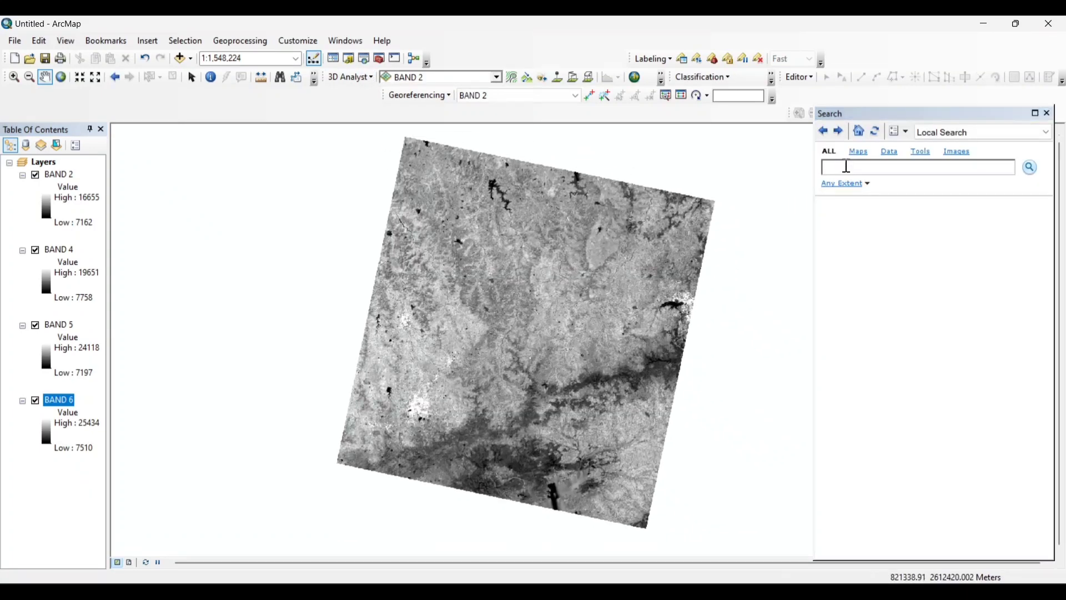
left_click(847, 166)
type("R")
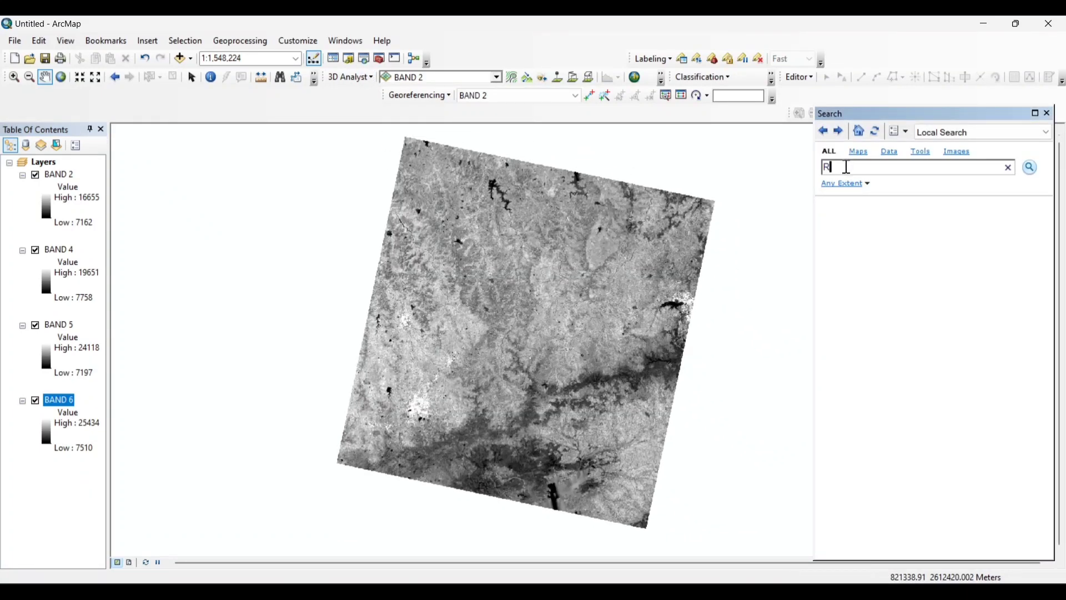
type("ASTER CALCULATOR")
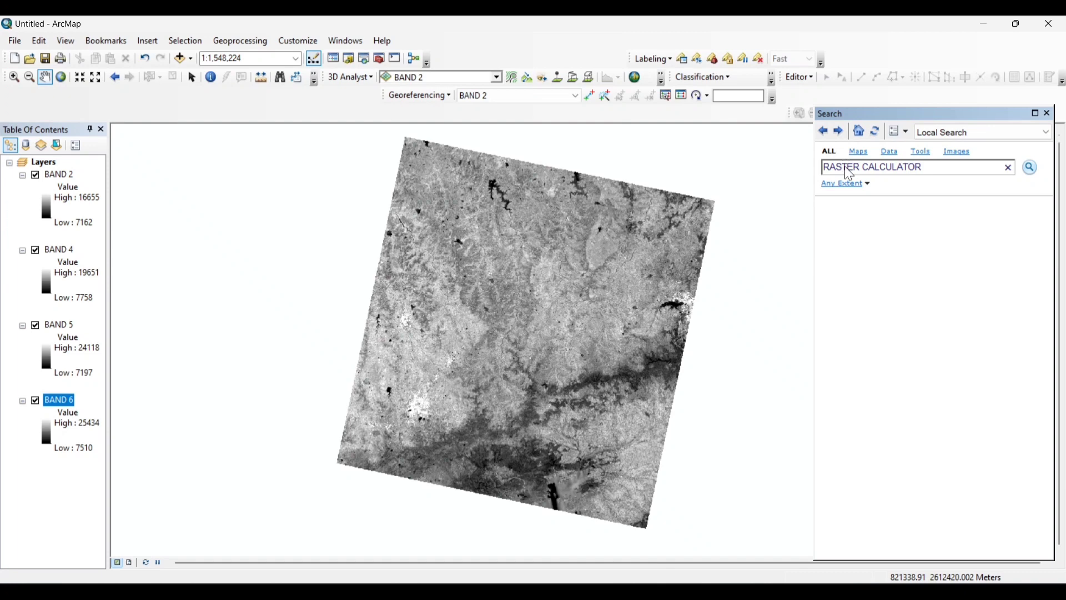
key("Return")
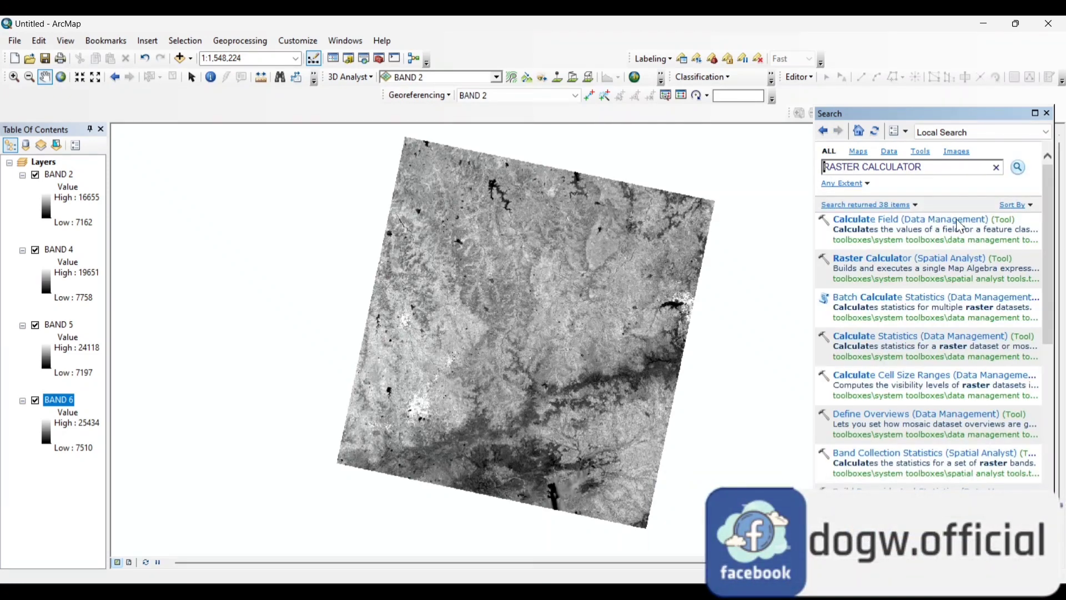
Step: Open Raster Calculator and enter the numerator Float("BAND 6"+"BAND 4"-"BAND 5"+"BAND 2")
left_click(958, 260)
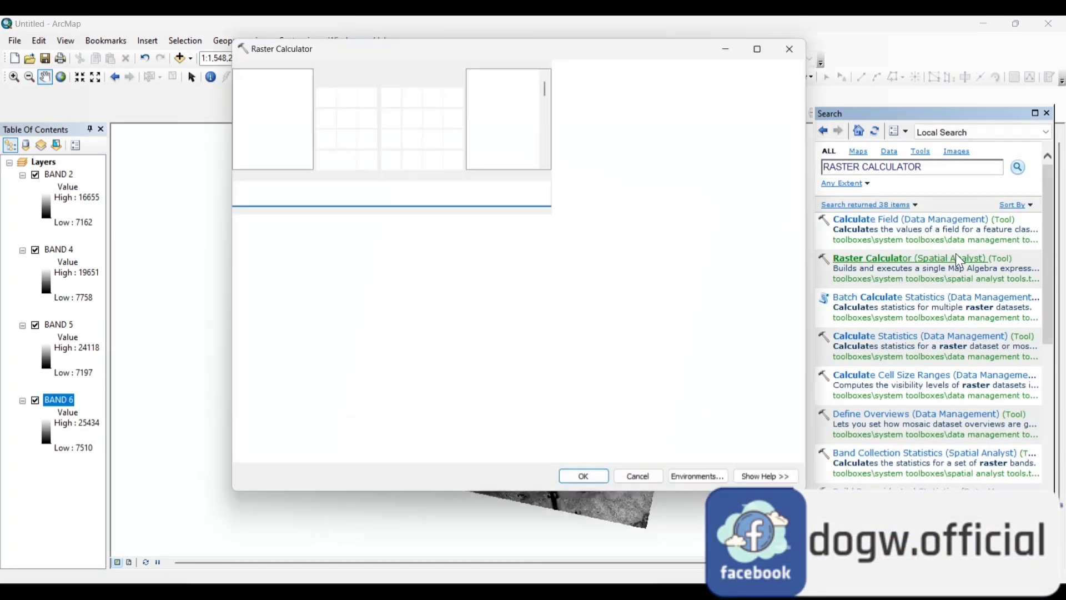
scroll(756, 146, "down", 2)
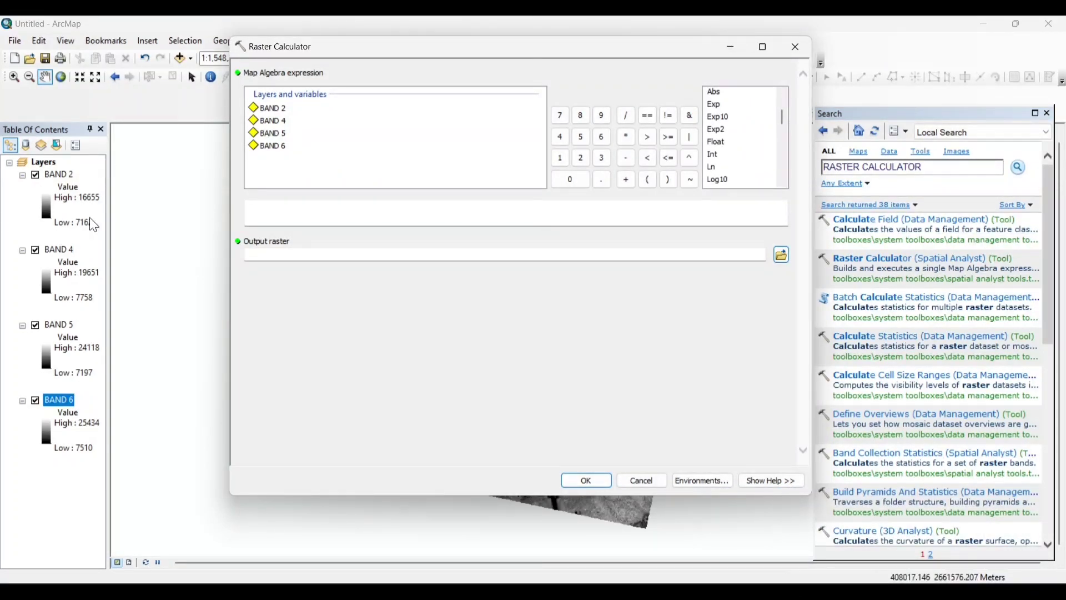
double_click(717, 142)
double_click(271, 146)
left_click(626, 179)
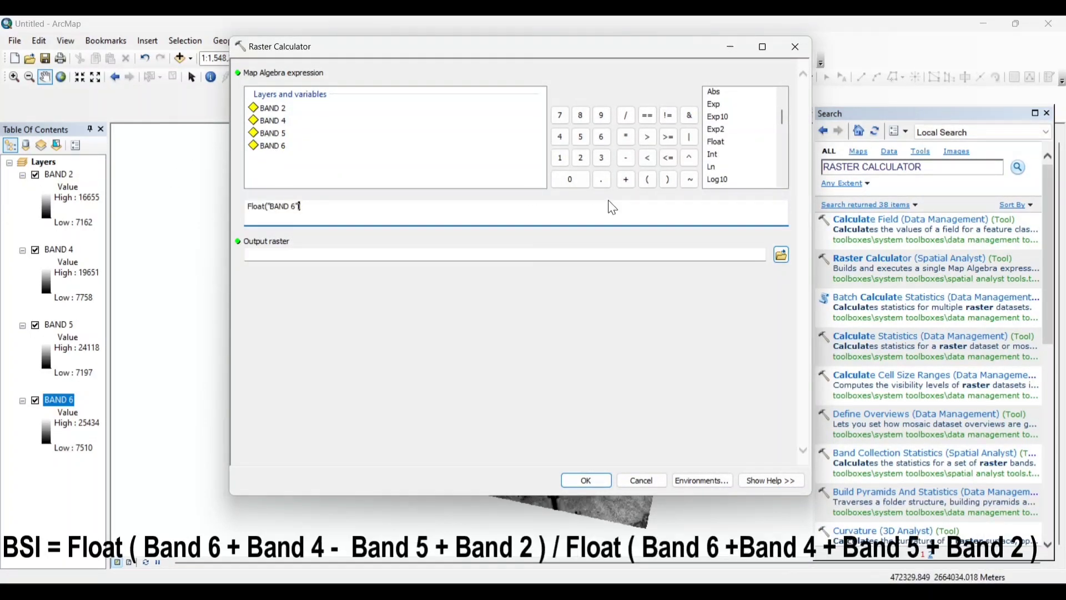
double_click(272, 121)
left_click(626, 158)
double_click(272, 133)
left_click(626, 179)
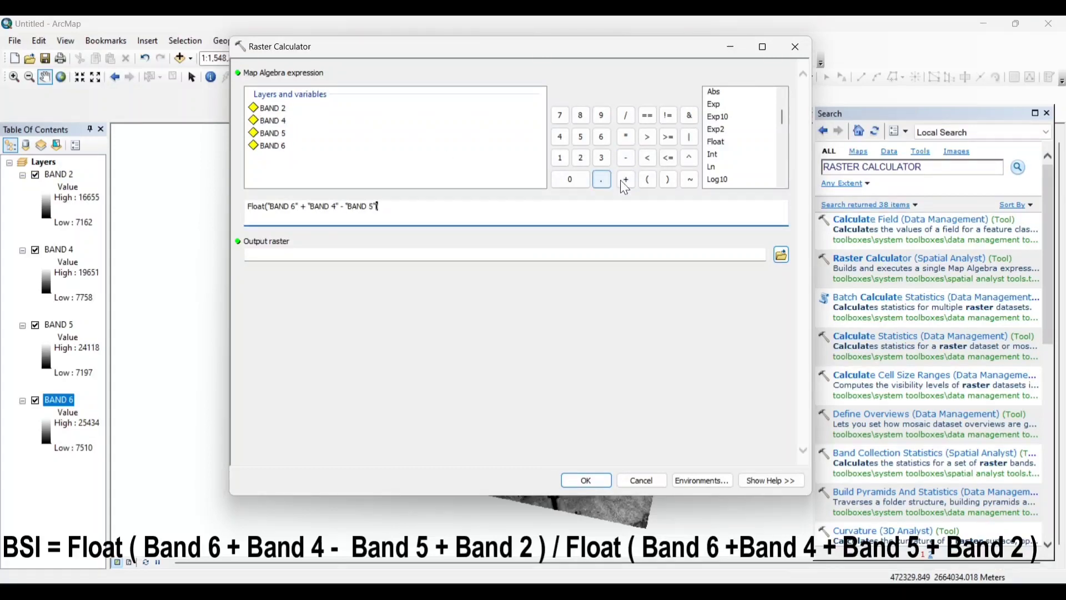
double_click(272, 108)
Step: Divide by Float("BAND 6"+"BAND 4"+"BAND 5"+"BAND 2") to finish the expression
left_click(626, 115)
double_click(718, 143)
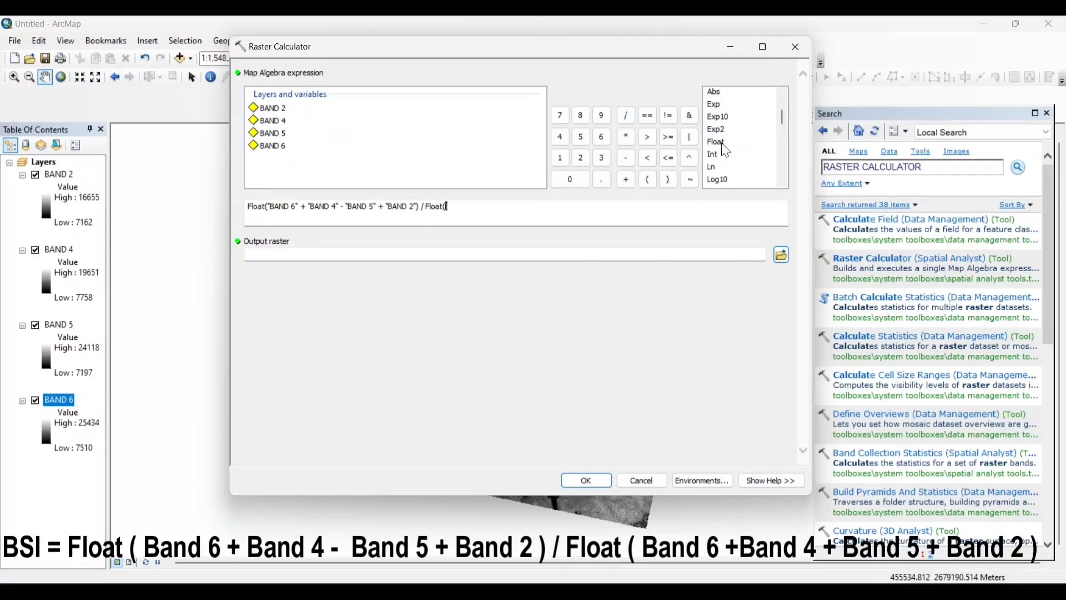
double_click(271, 145)
left_click(626, 179)
left_click(275, 123)
double_click(275, 121)
left_click(626, 179)
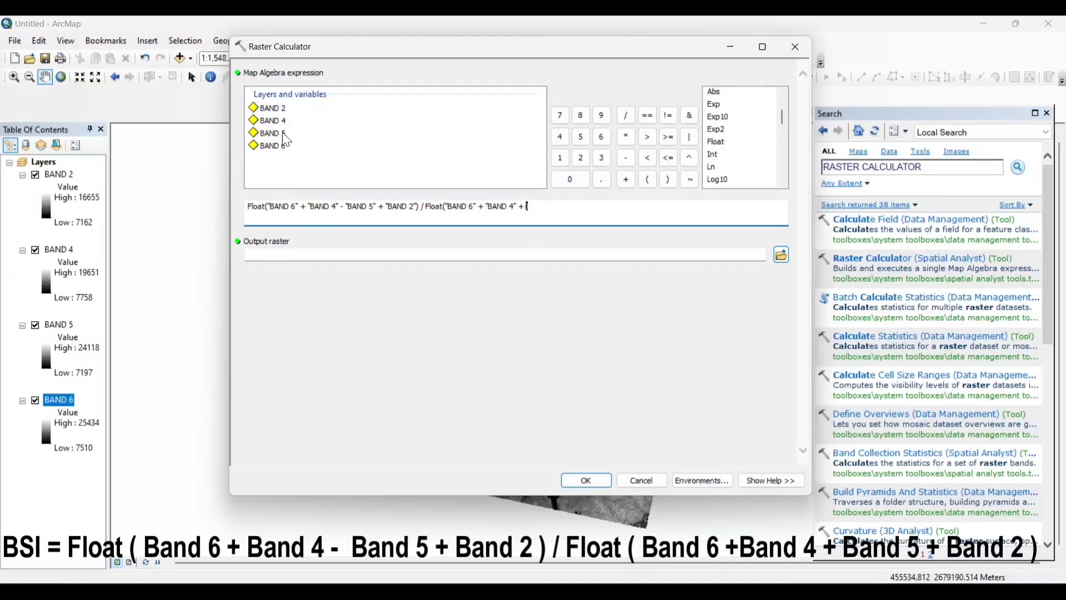
double_click(272, 133)
left_click(626, 179)
double_click(272, 107)
left_click(668, 179)
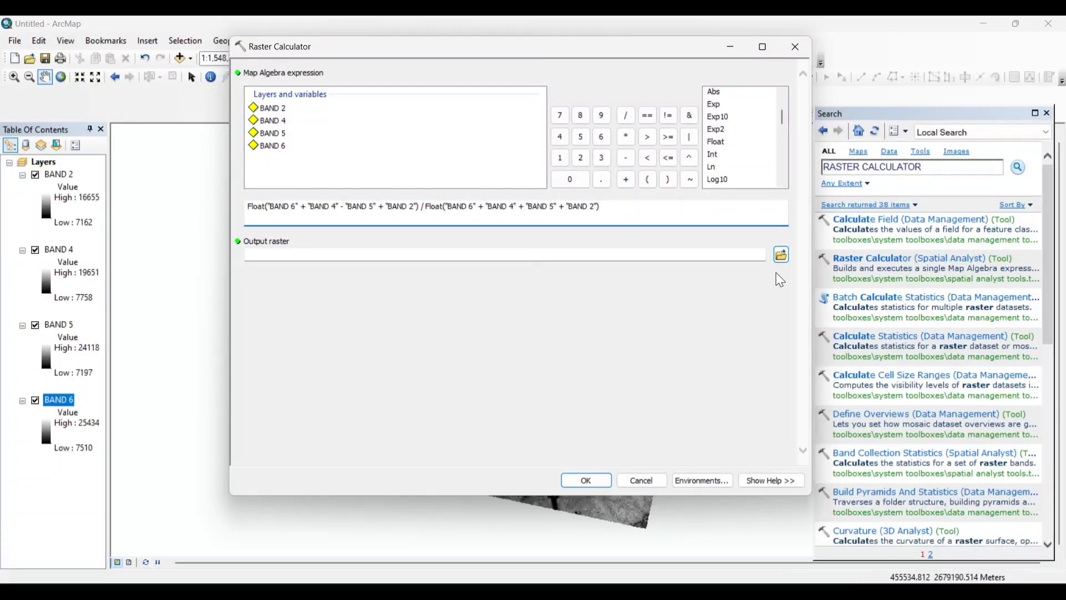
Step: Save the output as _BSI in the INDEXES folder and run the calculation
left_click(782, 255)
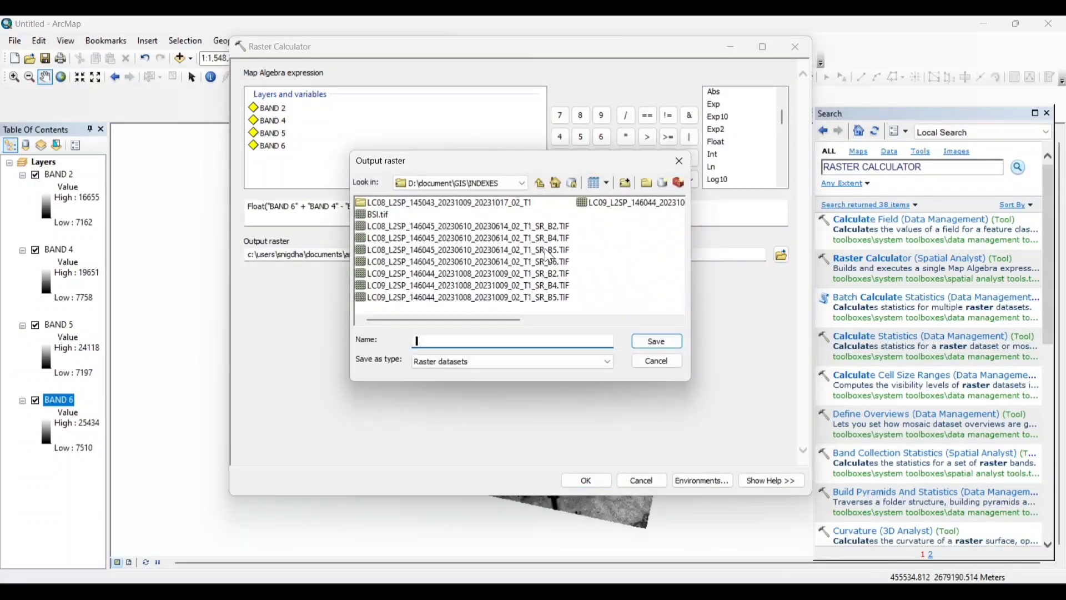
type("_BSI")
left_click(648, 340)
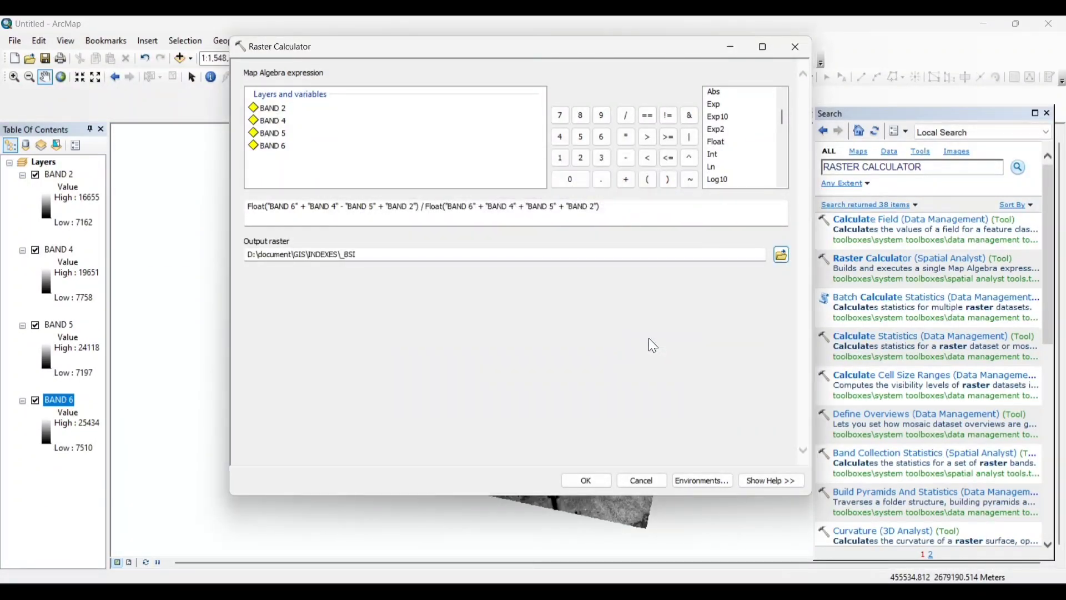
left_click(588, 481)
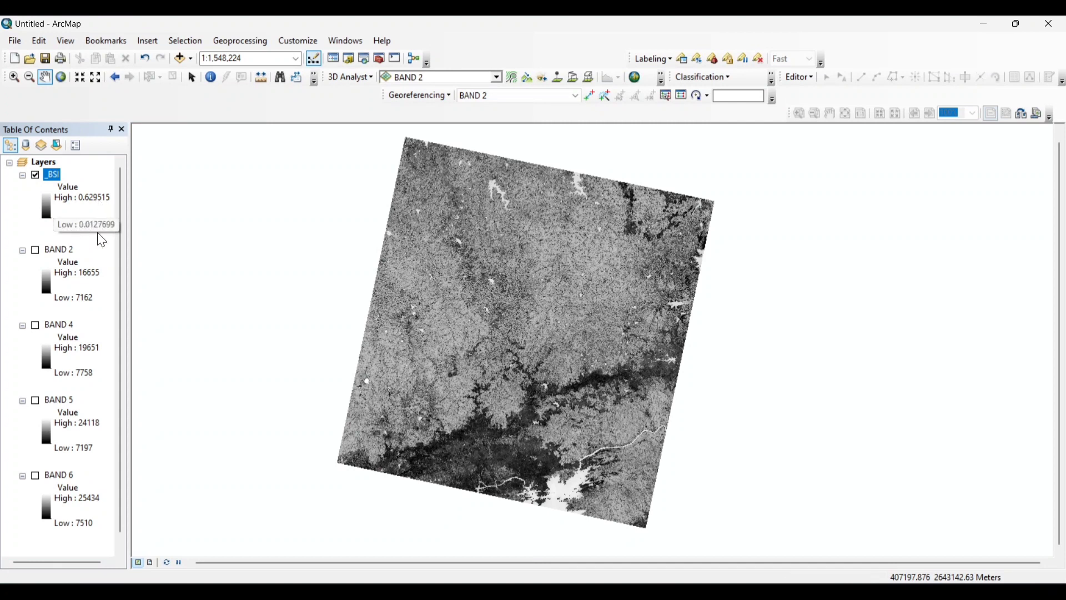
Step: In _BSI symbology, label the stretch ends 'High : Bare Soil Areas' and 'Low : Non Bare Soil Areas'
right_click(47, 176)
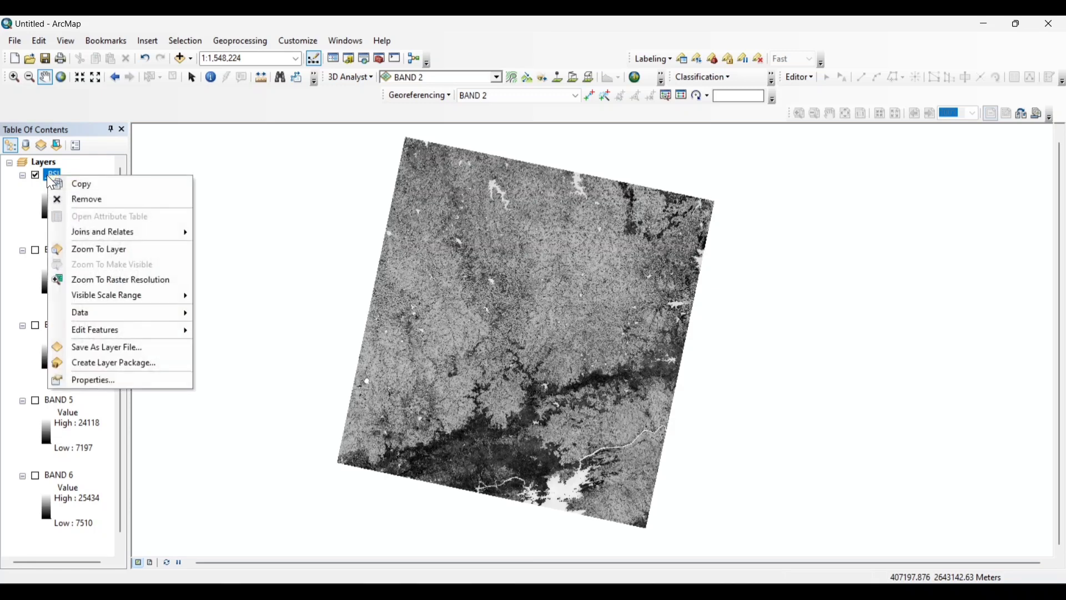
left_click(83, 381)
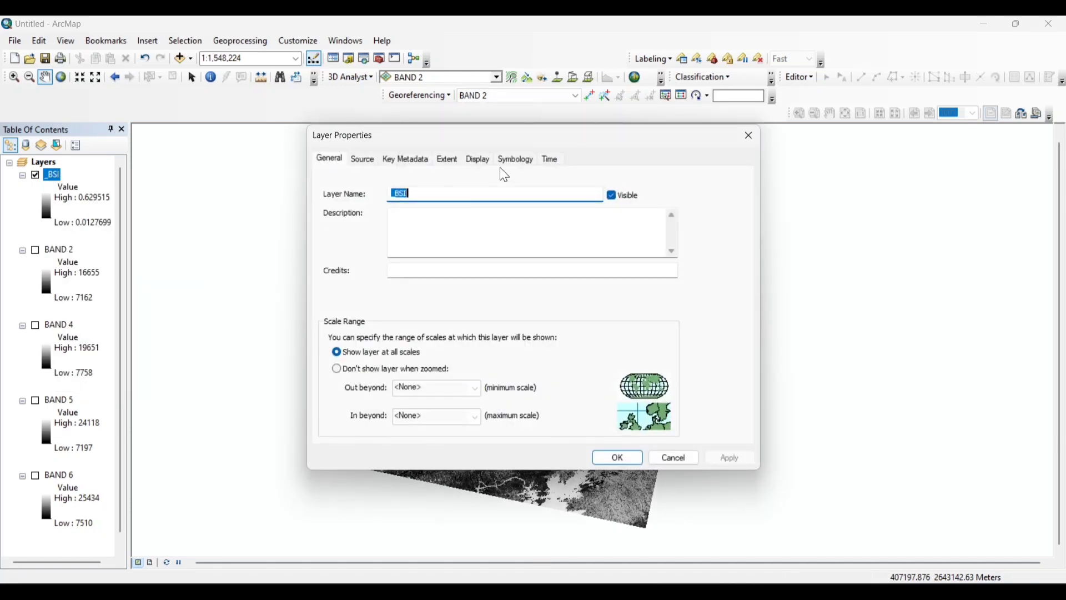
left_click(508, 162)
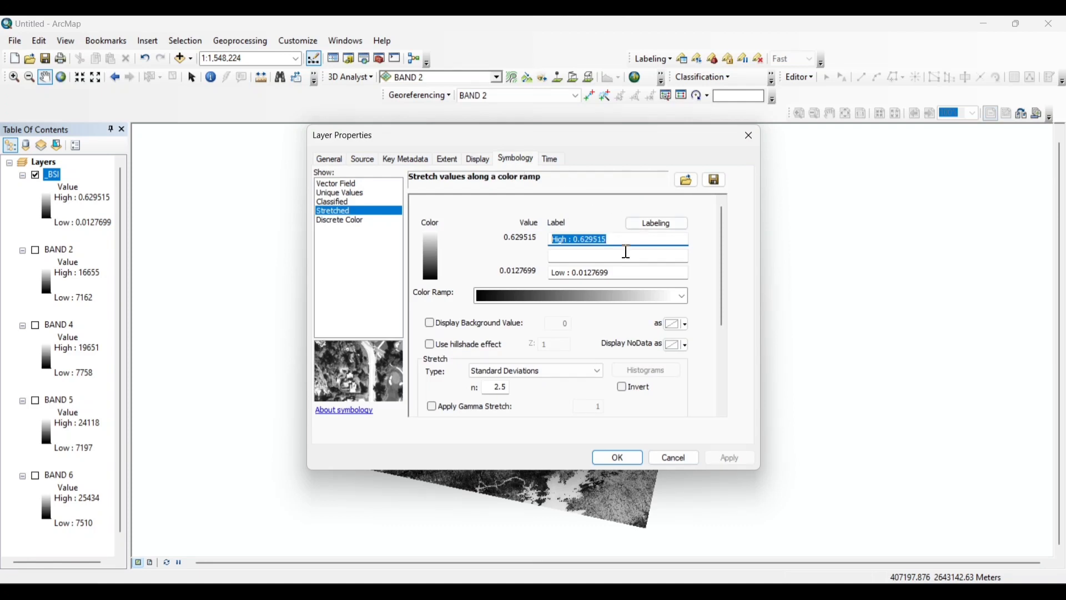
left_click(619, 236)
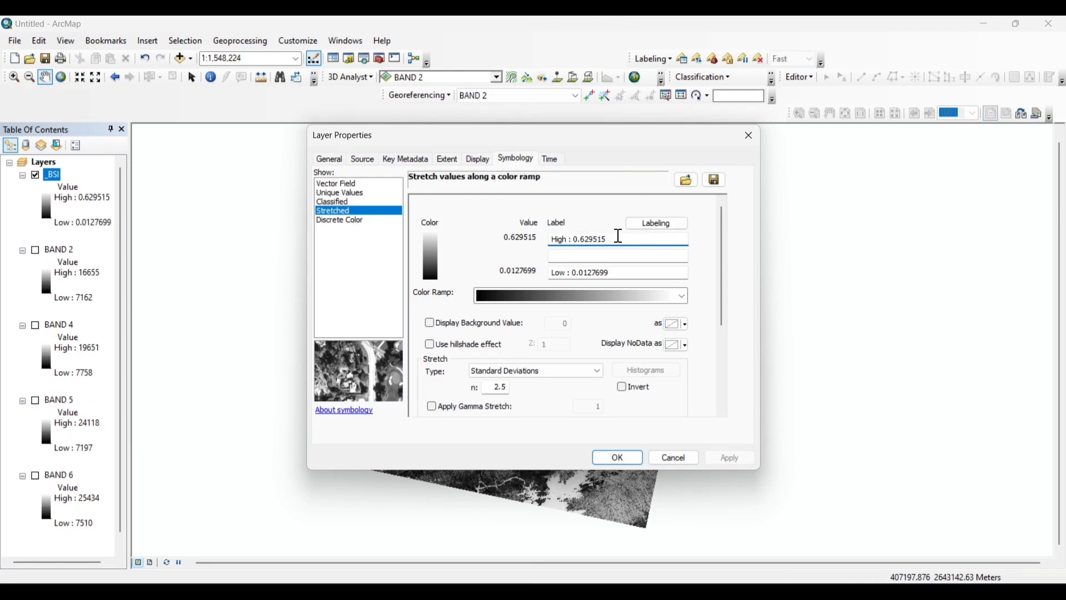
key("BackSpace")
key("BackSpace")
key("BackSpace")
key("BackSpace")
key("BackSpace")
key("BackSpace")
key("BackSpace")
key("BackSpace")
type("Bare Soil Areas")
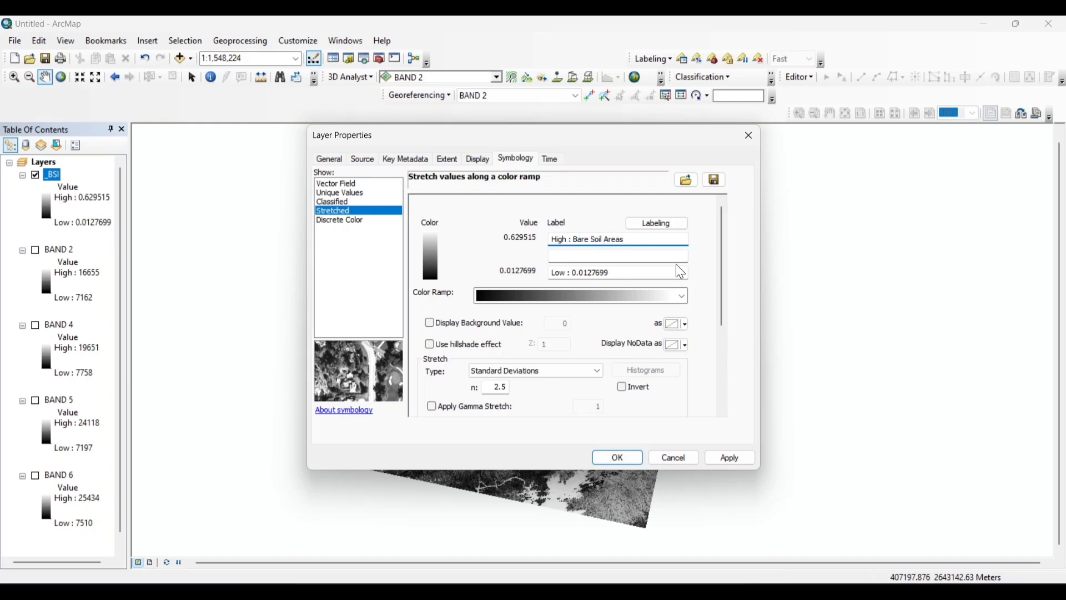
left_click(617, 271)
key("BackSpace")
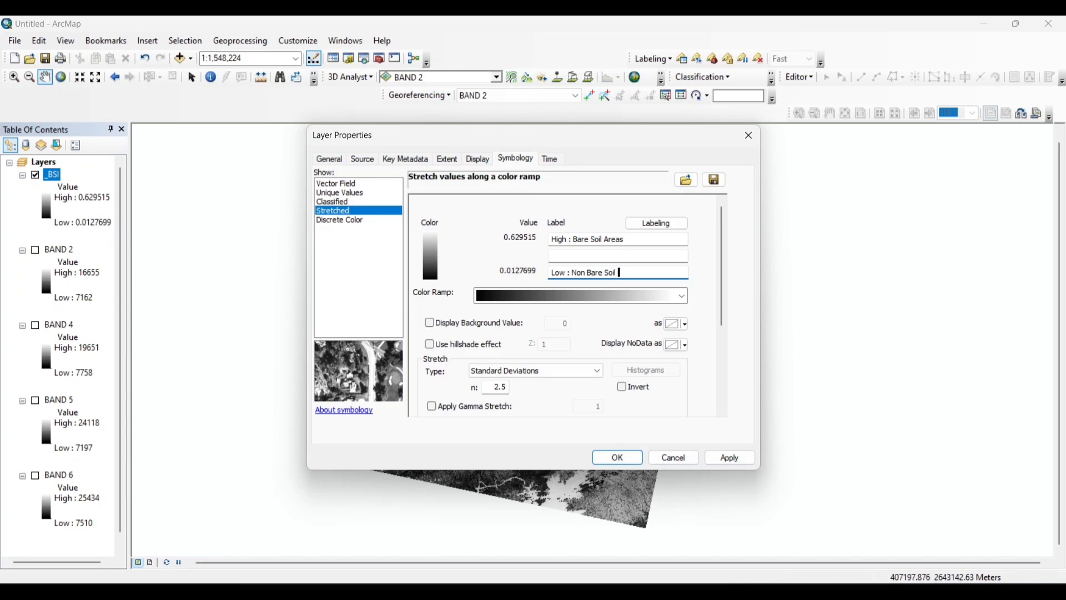
type("Areas")
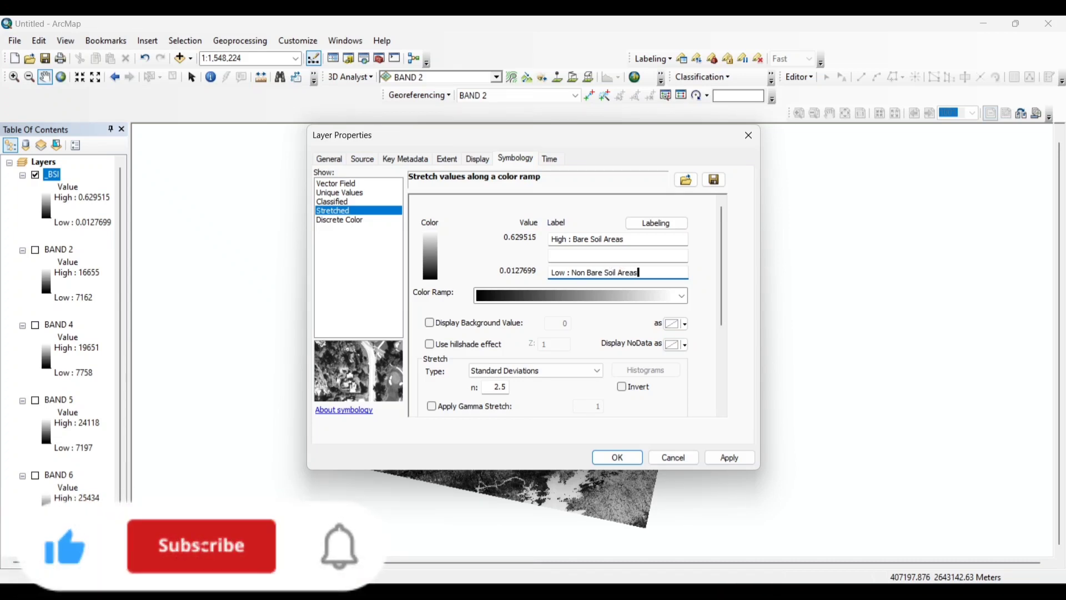
Step: Apply the brown-yellow-green colour ramp inverted so high _BSI values draw brown and low values green
left_click(681, 297)
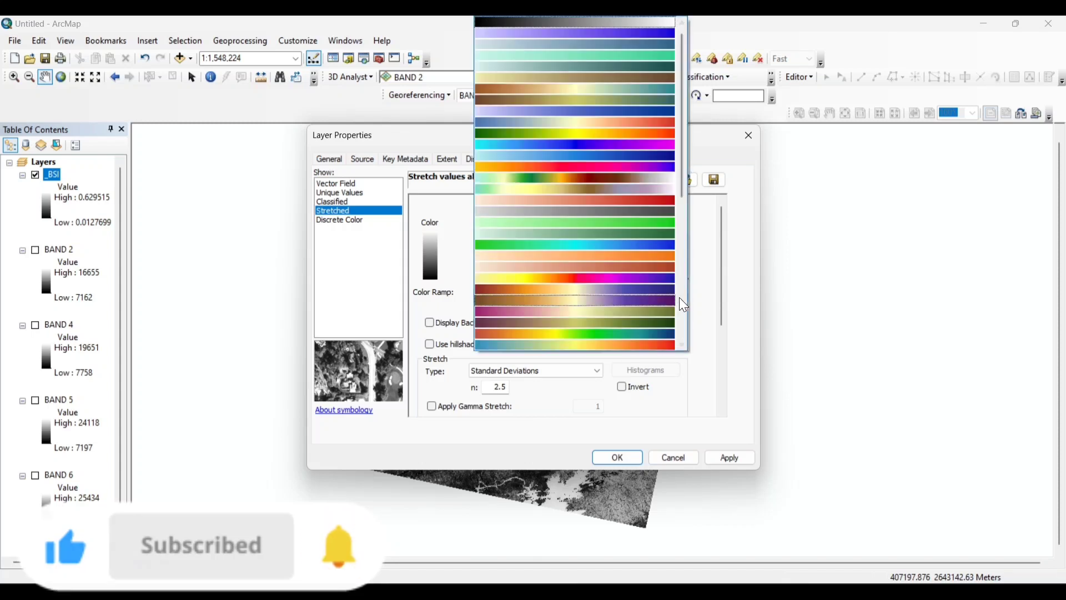
scroll(681, 190, "down", 10)
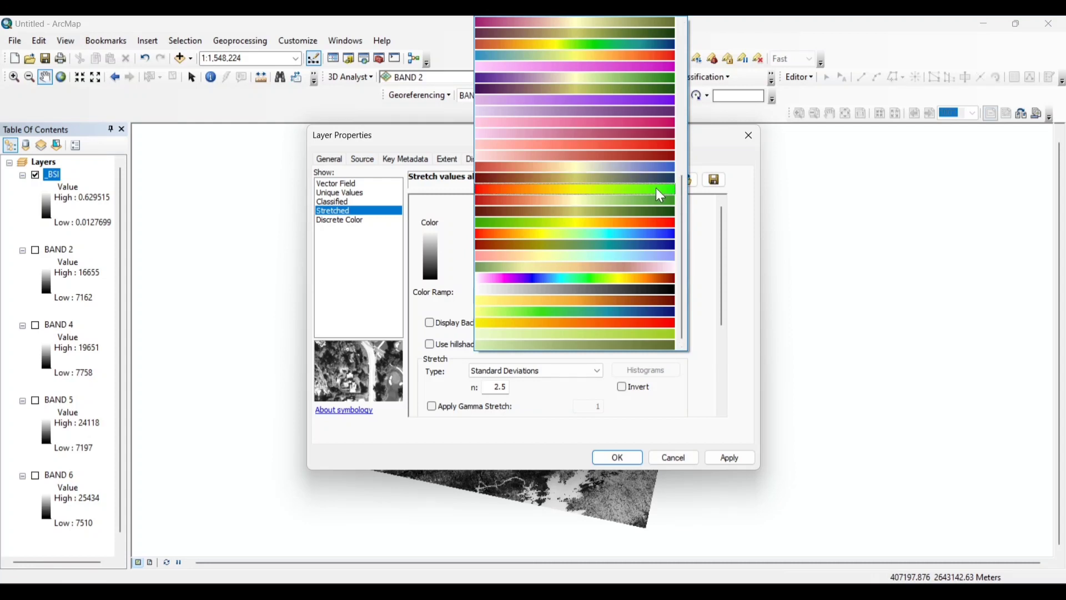
left_click(649, 208)
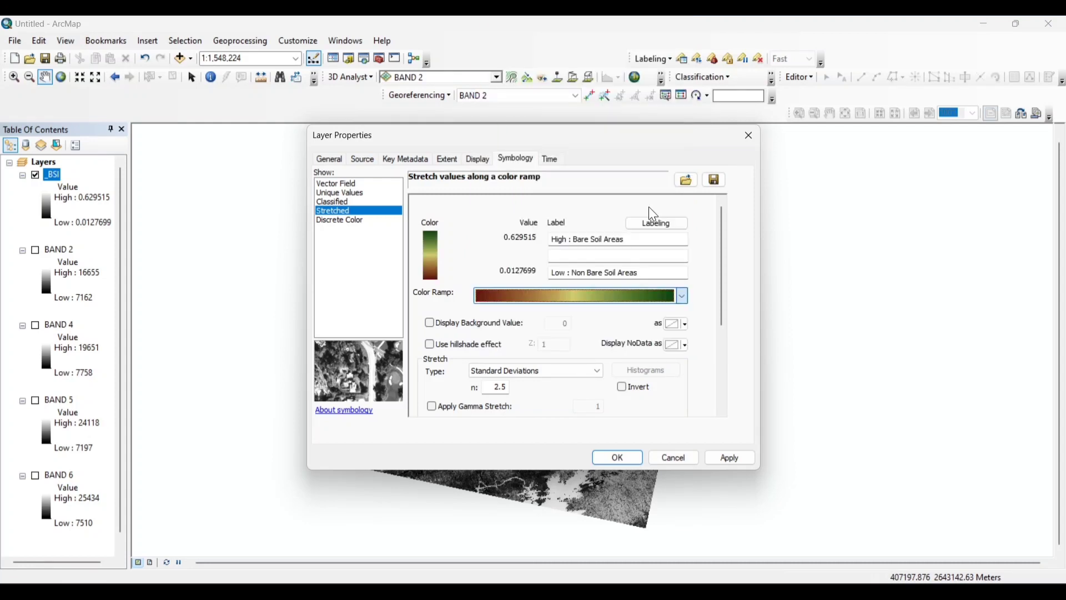
left_click(623, 388)
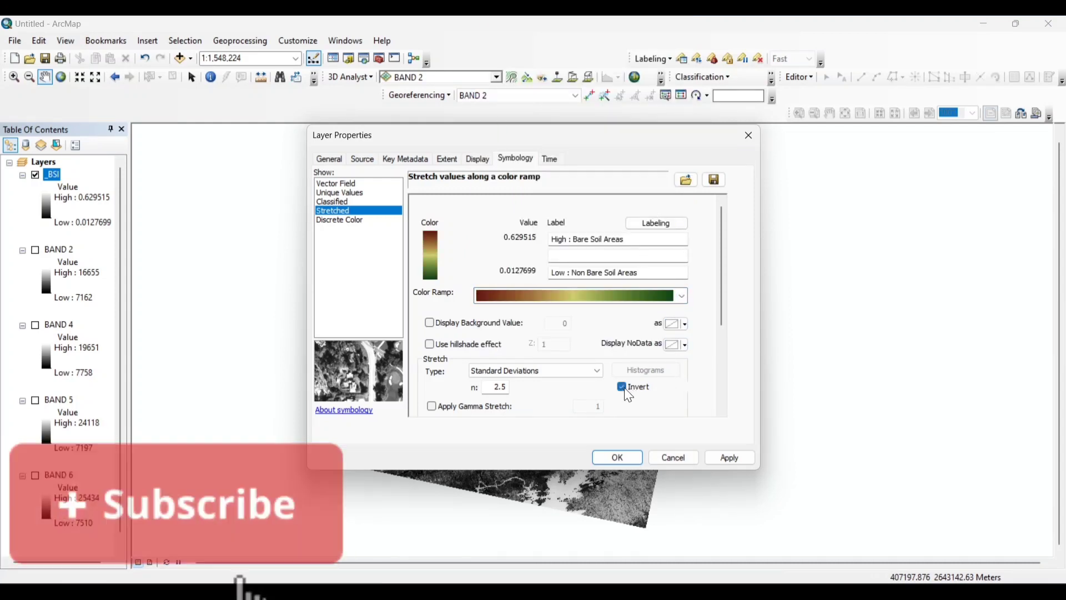
left_click(730, 459)
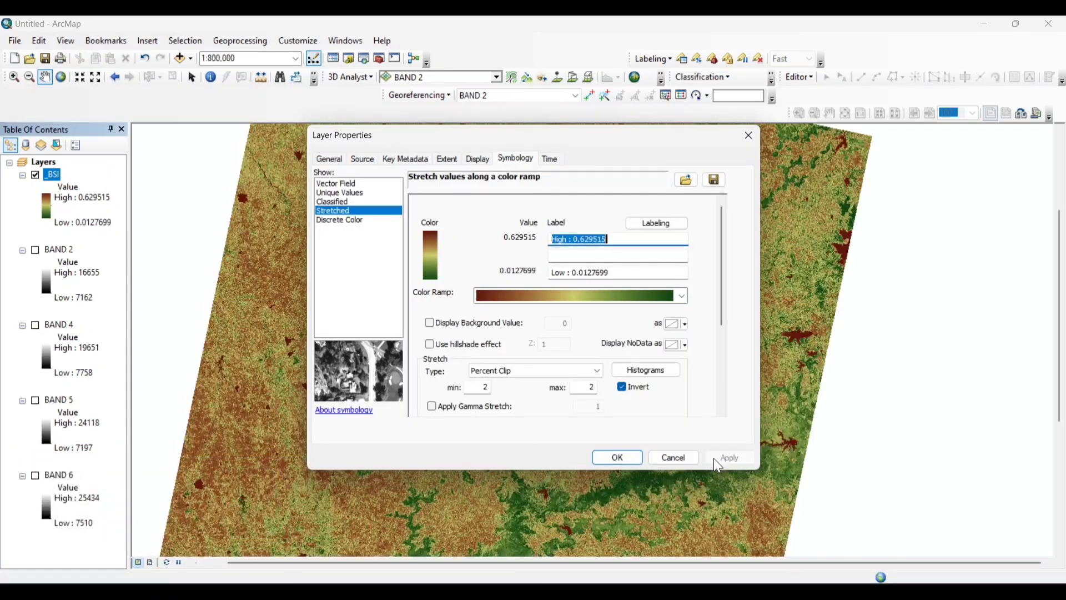
Step: Confirm the symbology, then zoom to about 1:400,000 and pan across the coloured BSI raster
left_click(606, 459)
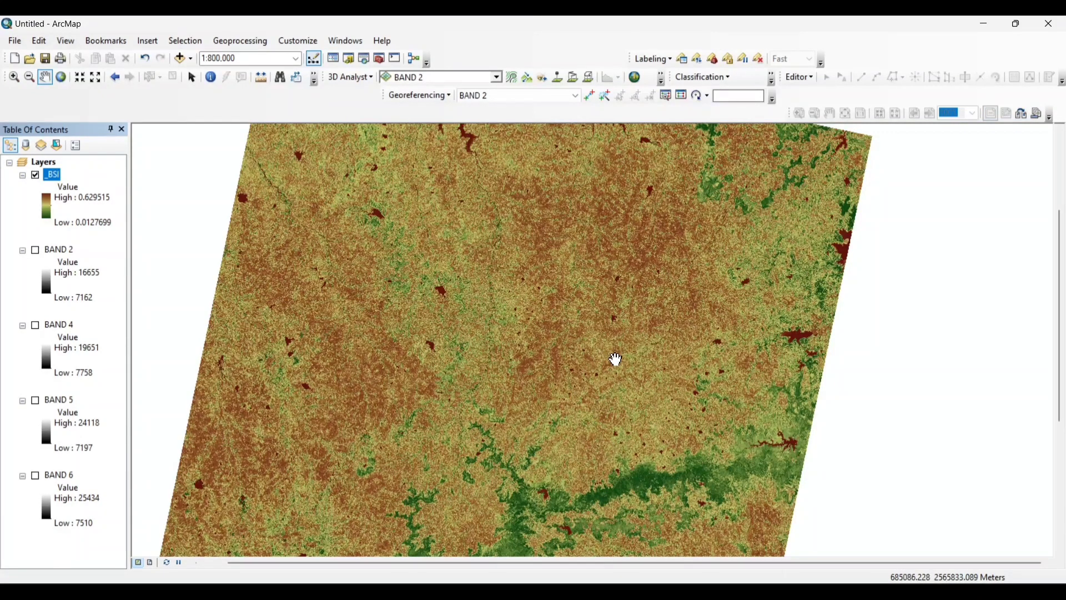
scroll(616, 358, "down", 1)
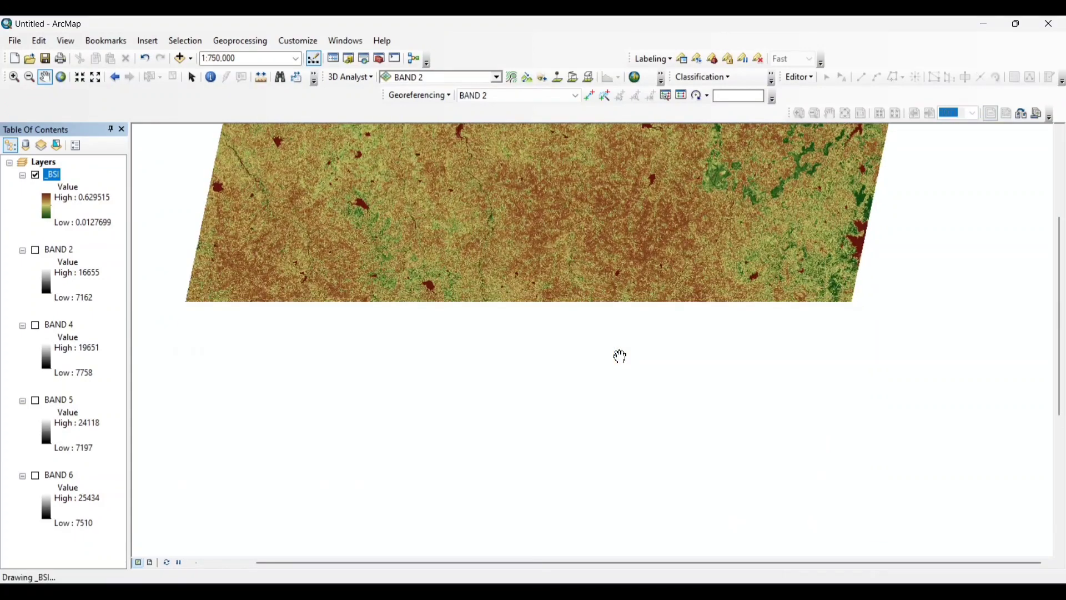
scroll(620, 356, "down", 1)
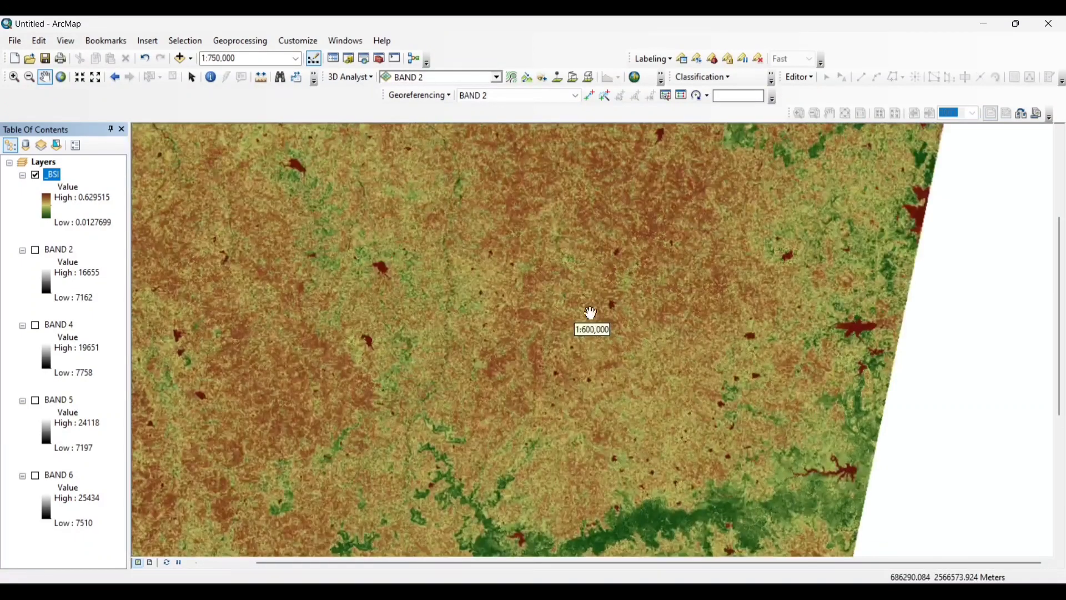
left_click_drag(526, 202, 638, 262)
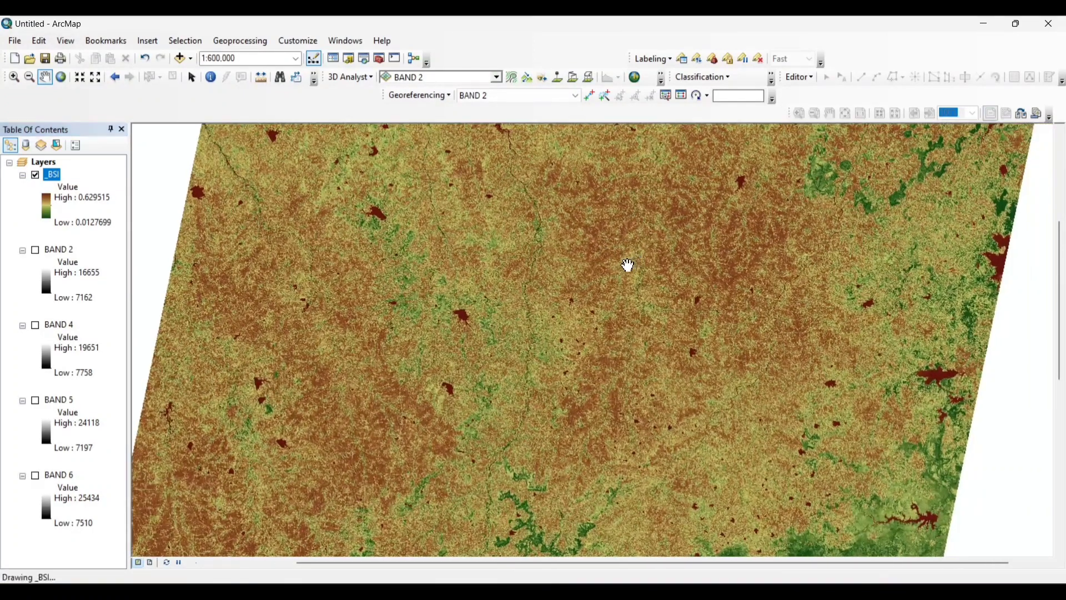
scroll(629, 265, "down", 1)
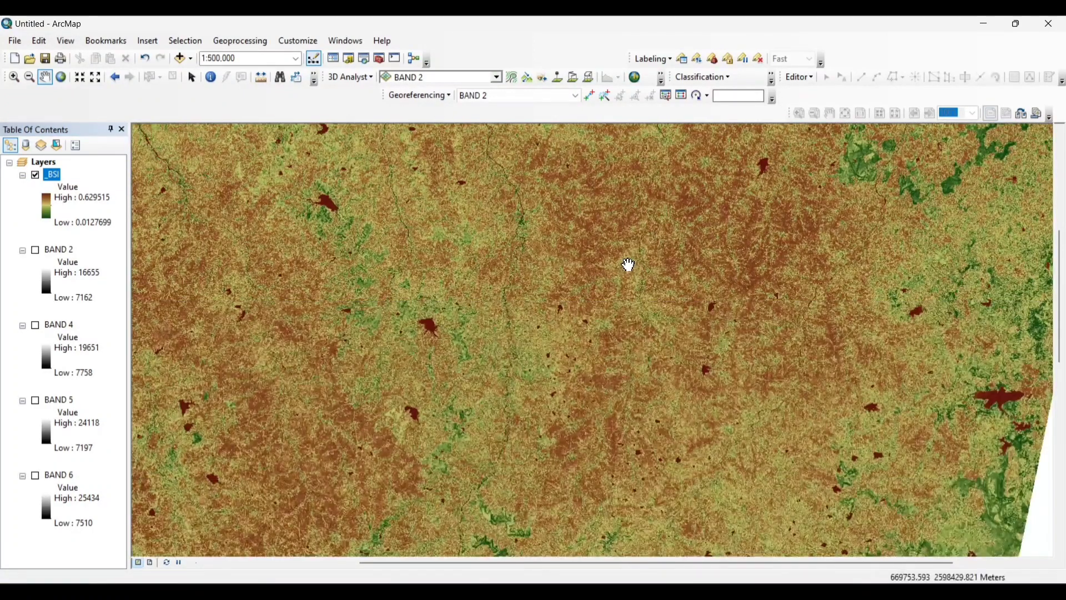
left_click_drag(628, 264, 661, 281)
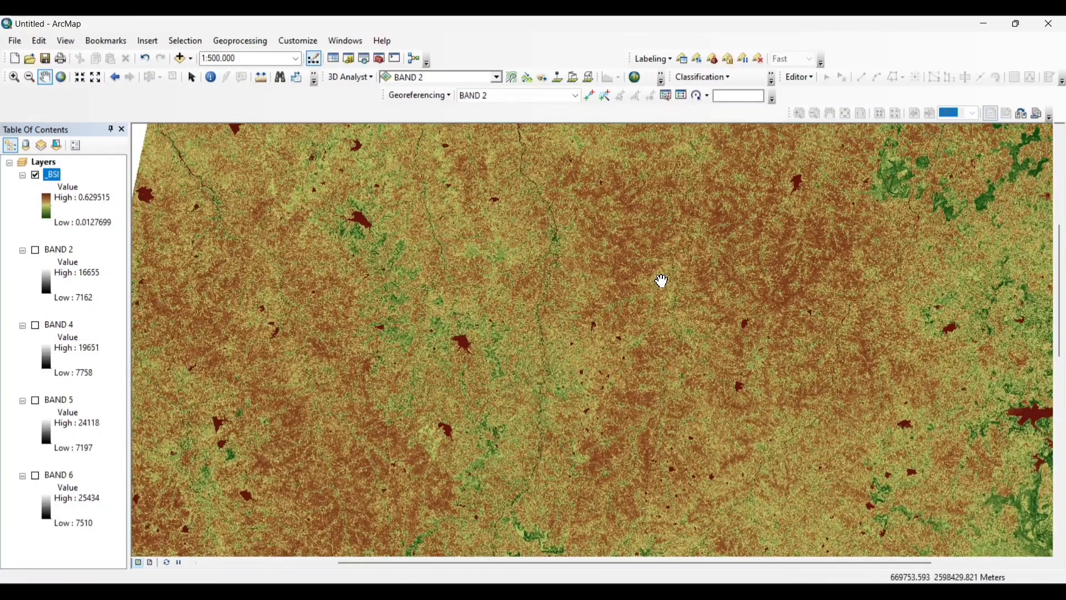
scroll(660, 280, "down", 1)
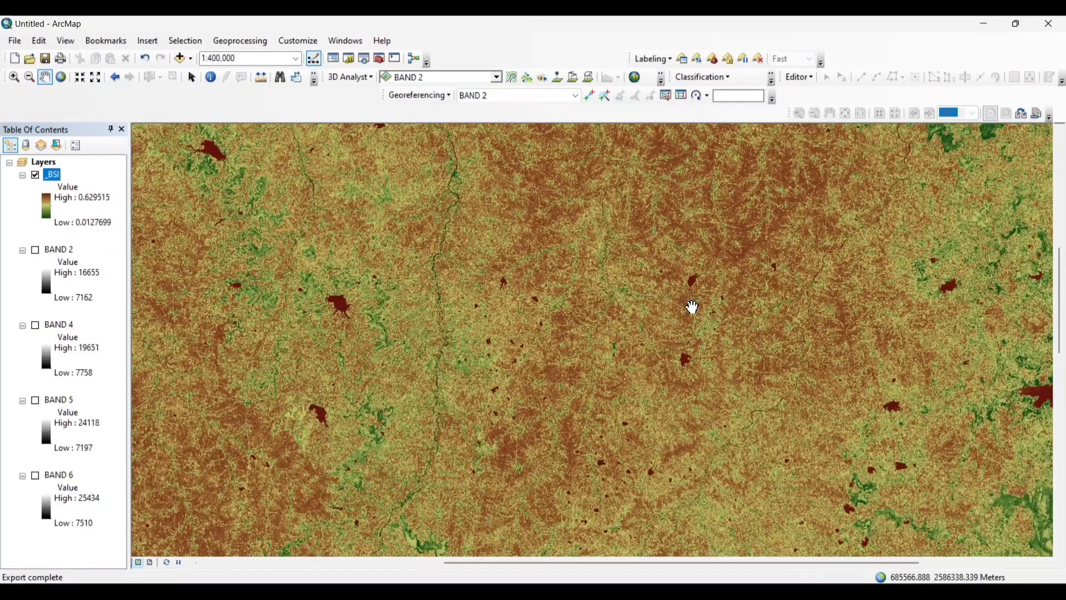